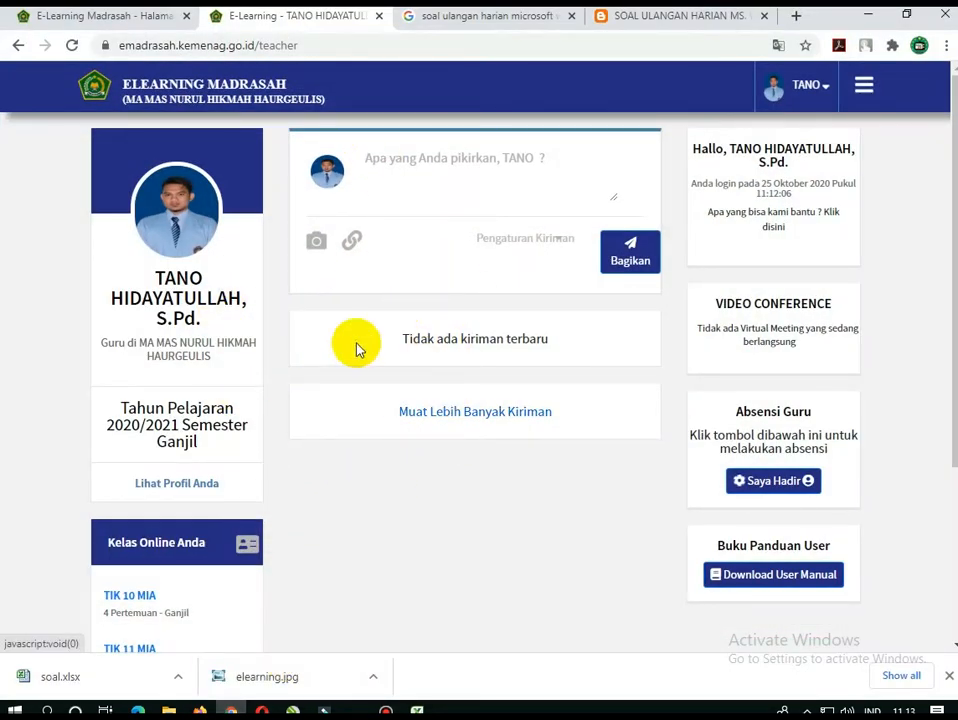
# - Open the TIK 10 MIA class and look through its competency standards, minimum completeness criteria and lesson plan pages
pyautogui.click(147, 603)
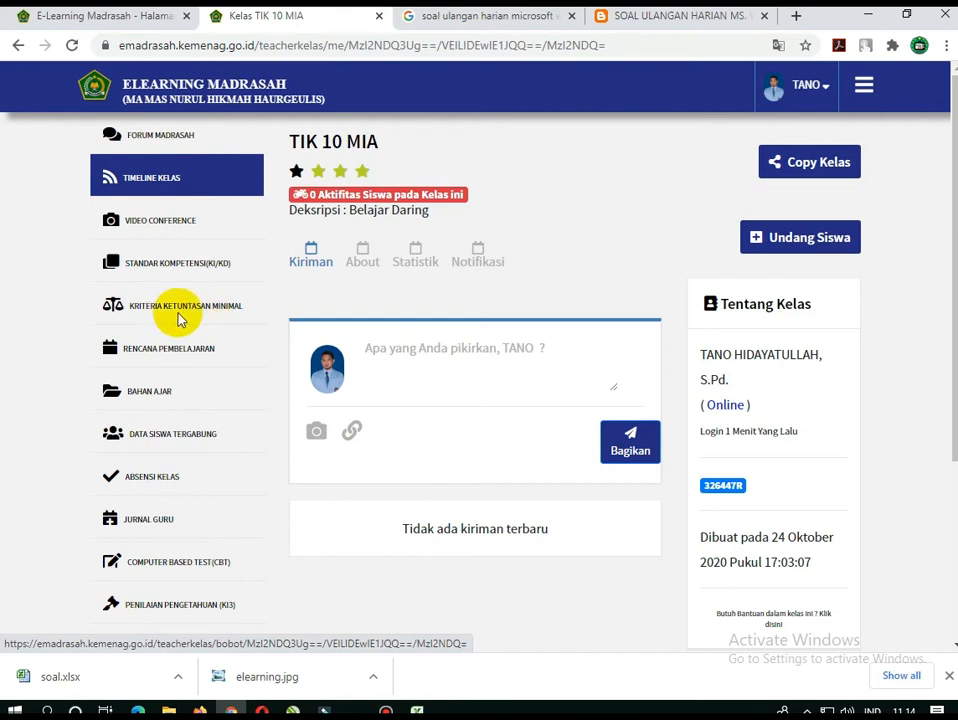
pyautogui.click(204, 268)
pyautogui.click(235, 313)
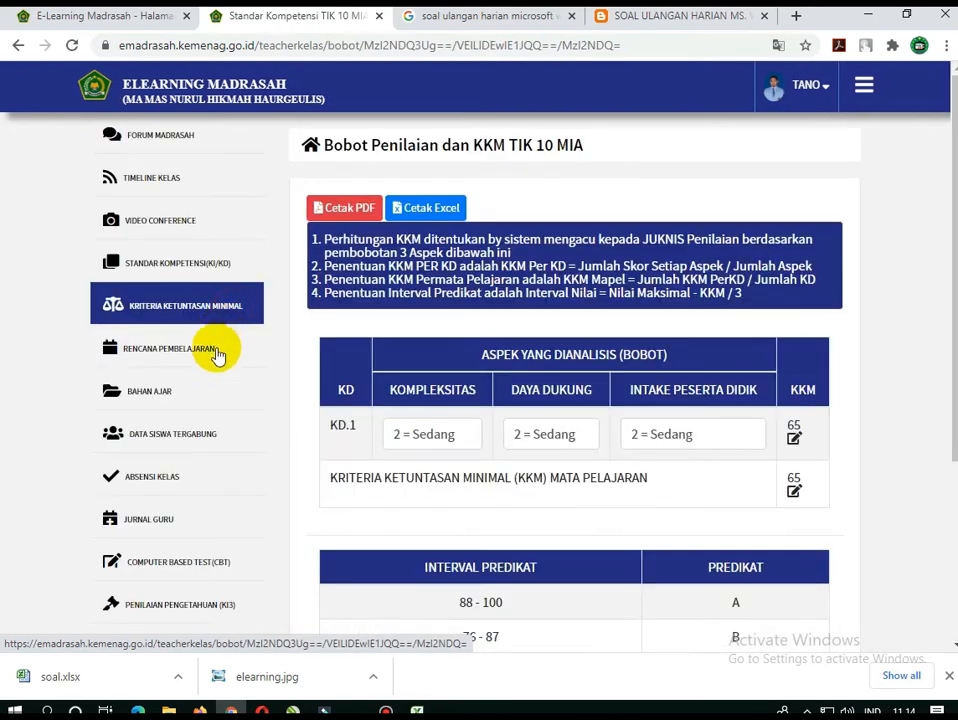
pyautogui.click(216, 355)
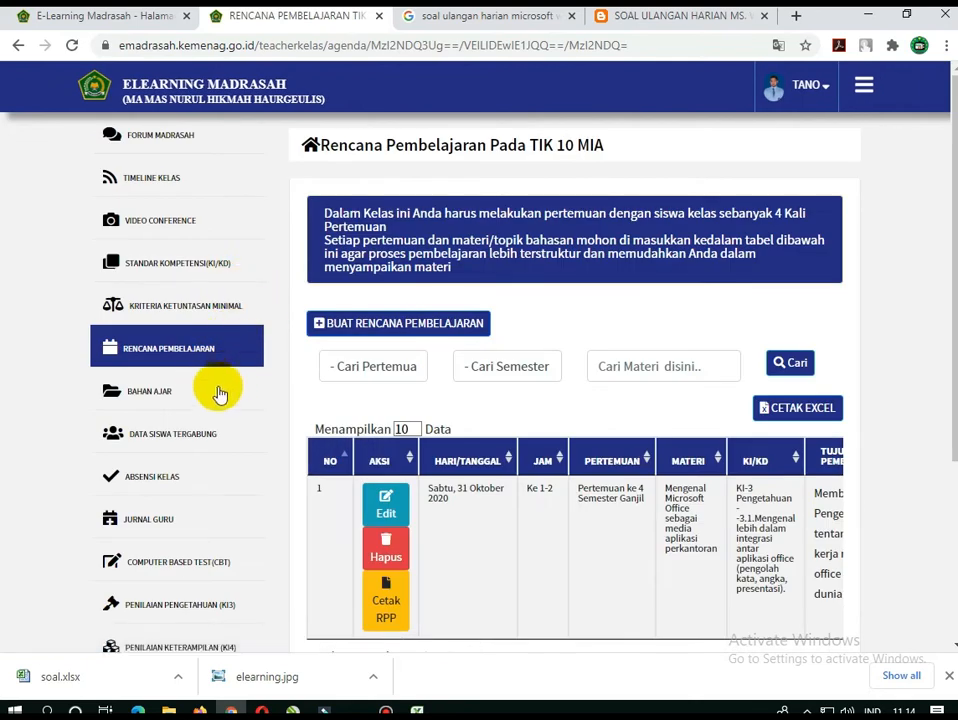
# - Start a new CBT exam from the TIK 10 MIA class's list of computer-based tests
pyautogui.click(193, 572)
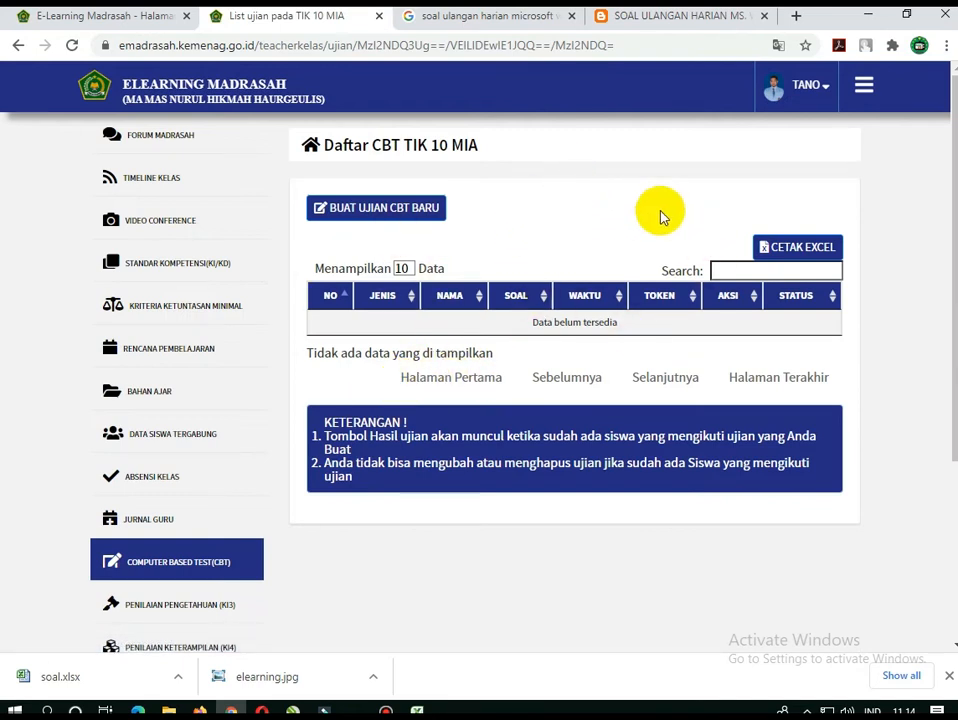
pyautogui.click(375, 216)
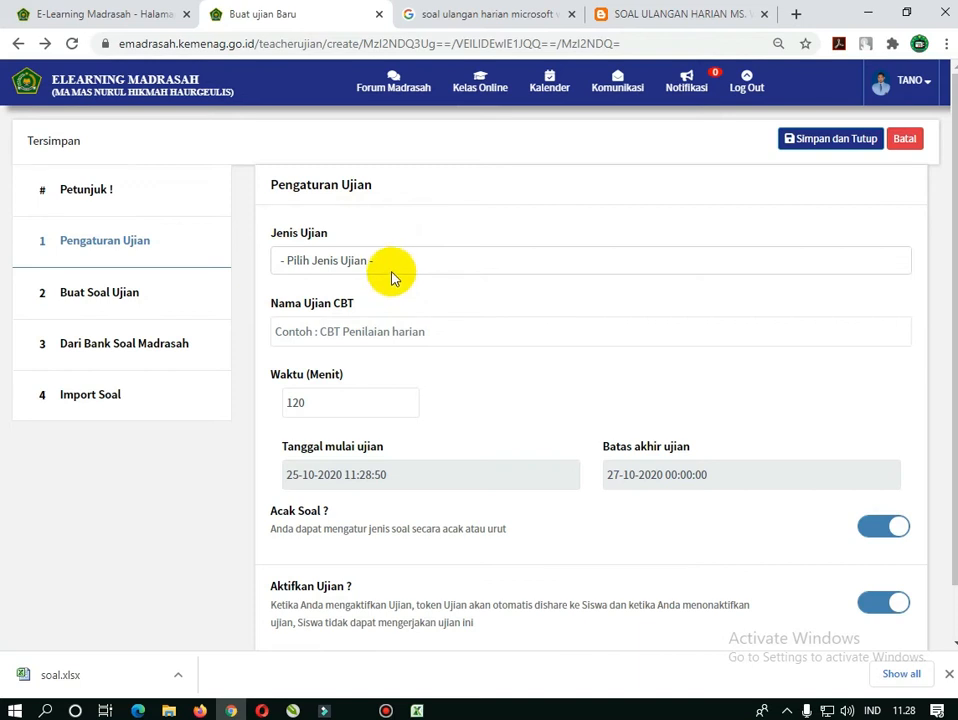
# - Set the exam type to Penilaian Harian and the basic competency to 3.1, on integration between office applications
pyautogui.click(369, 261)
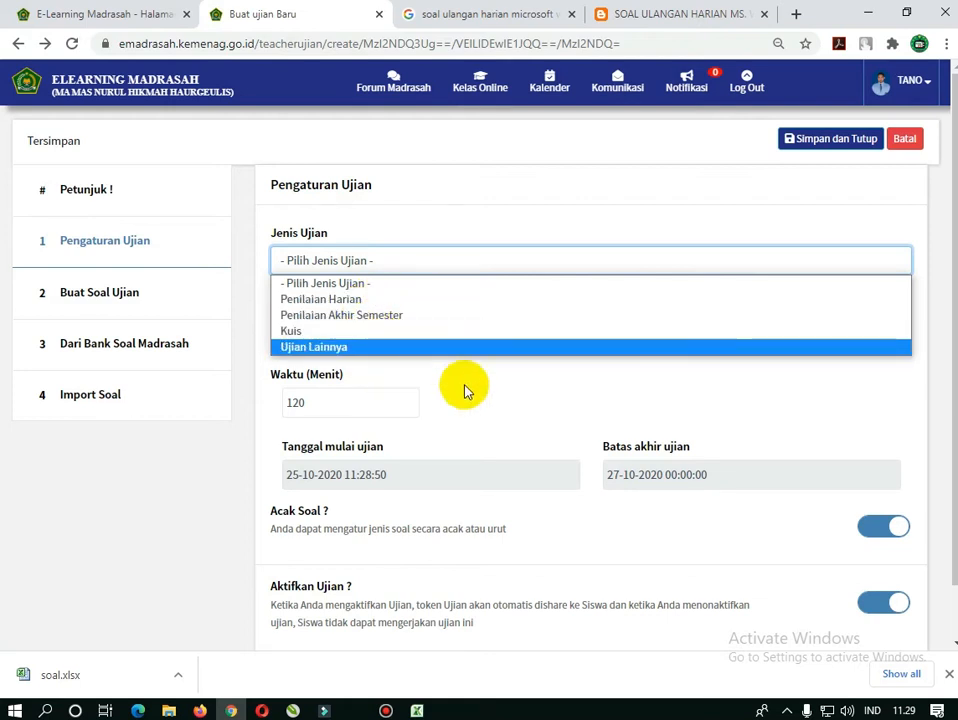
pyautogui.click(500, 380)
pyautogui.click(355, 259)
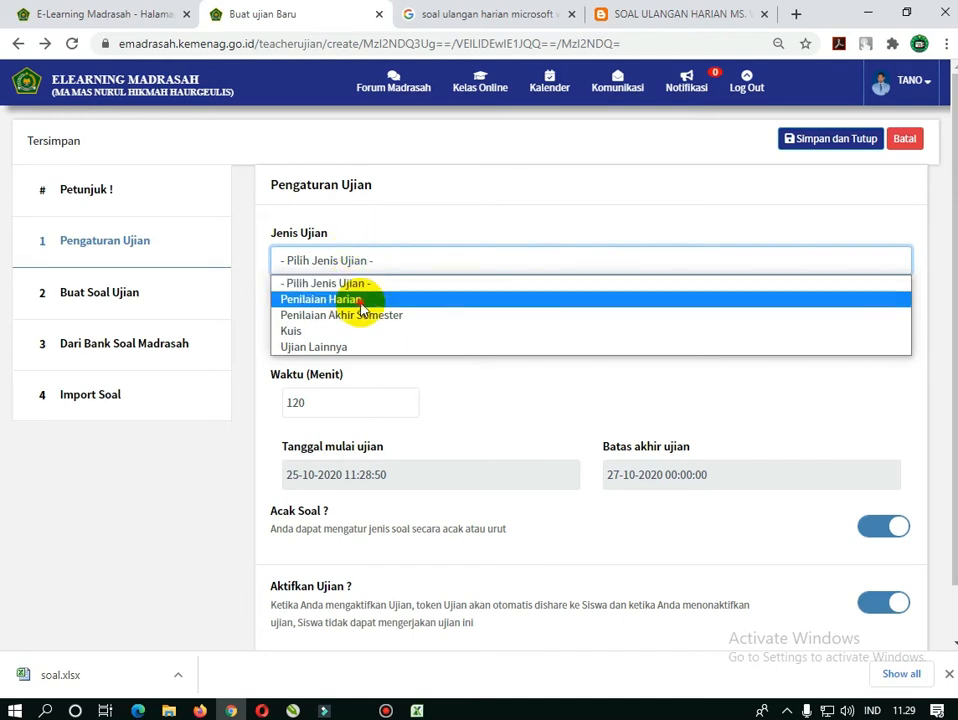
pyautogui.click(355, 300)
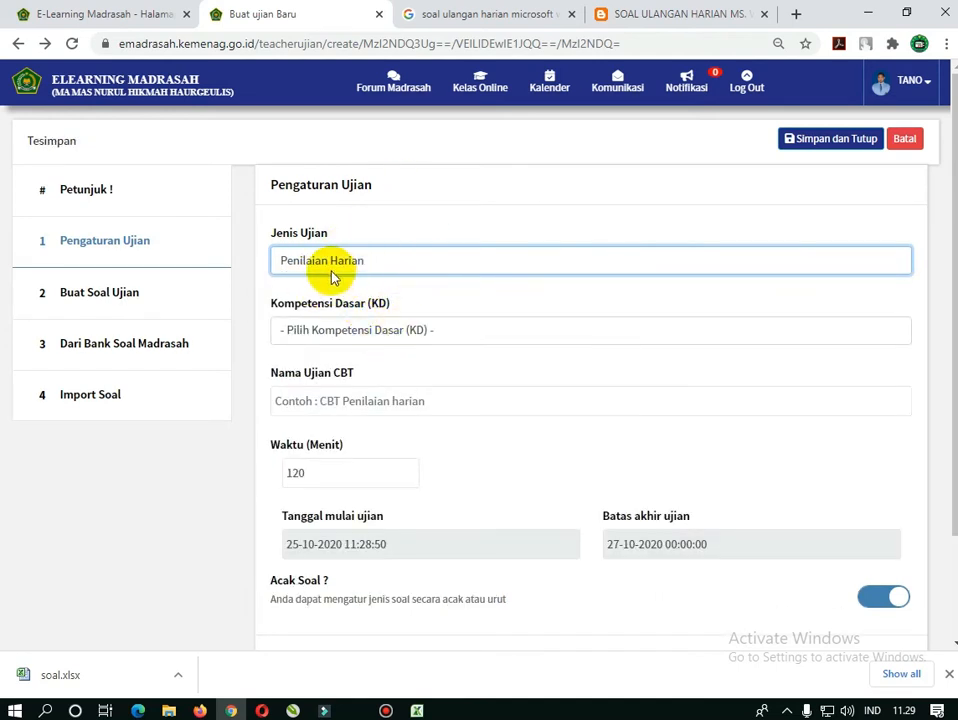
pyautogui.click(365, 340)
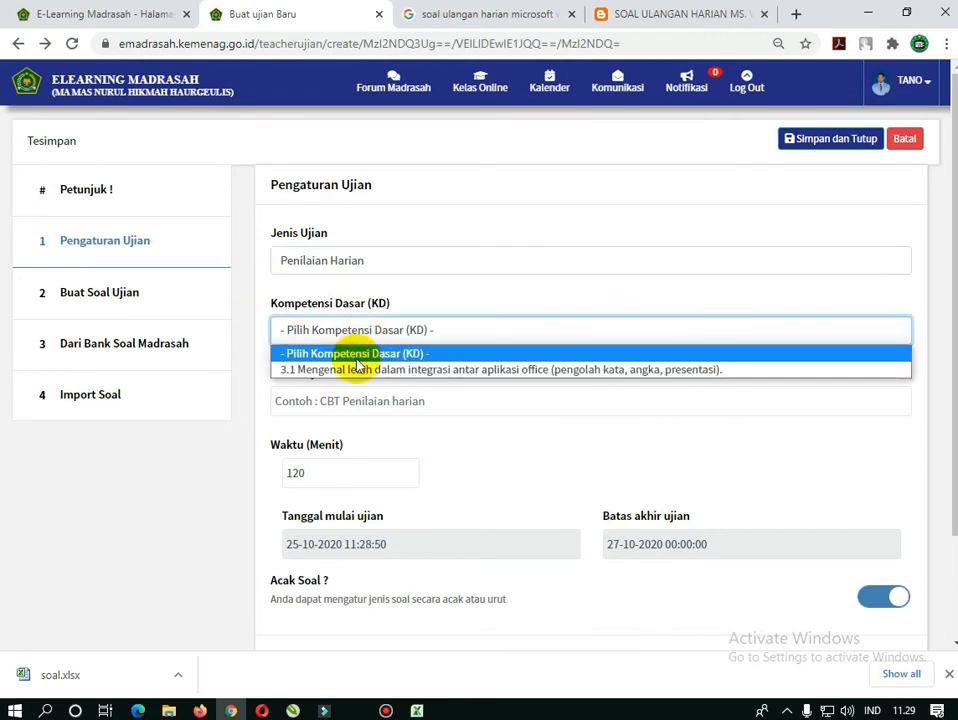
pyautogui.click(355, 370)
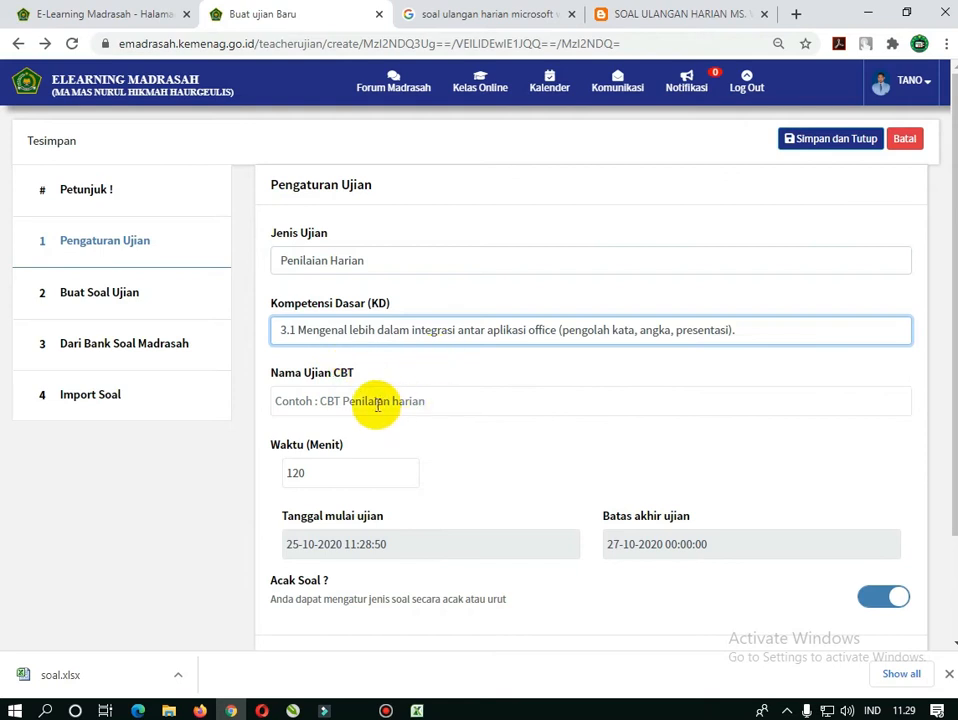
# - Name the CBT exam Ulangan Harian and set its duration to 60 minutes
pyautogui.click(325, 397)
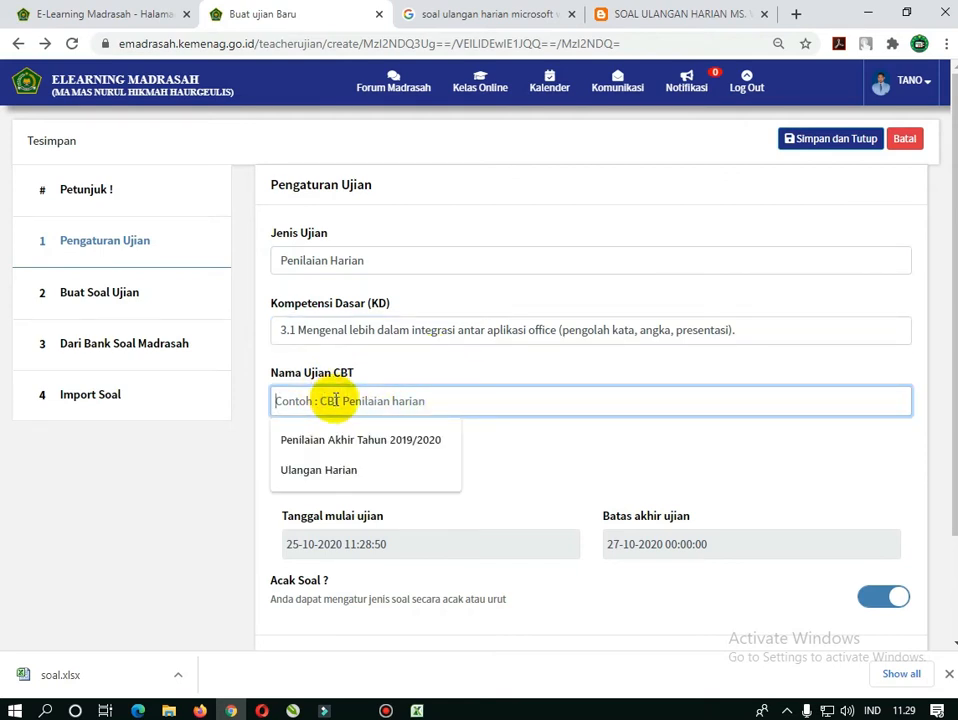
pyautogui.click(318, 476)
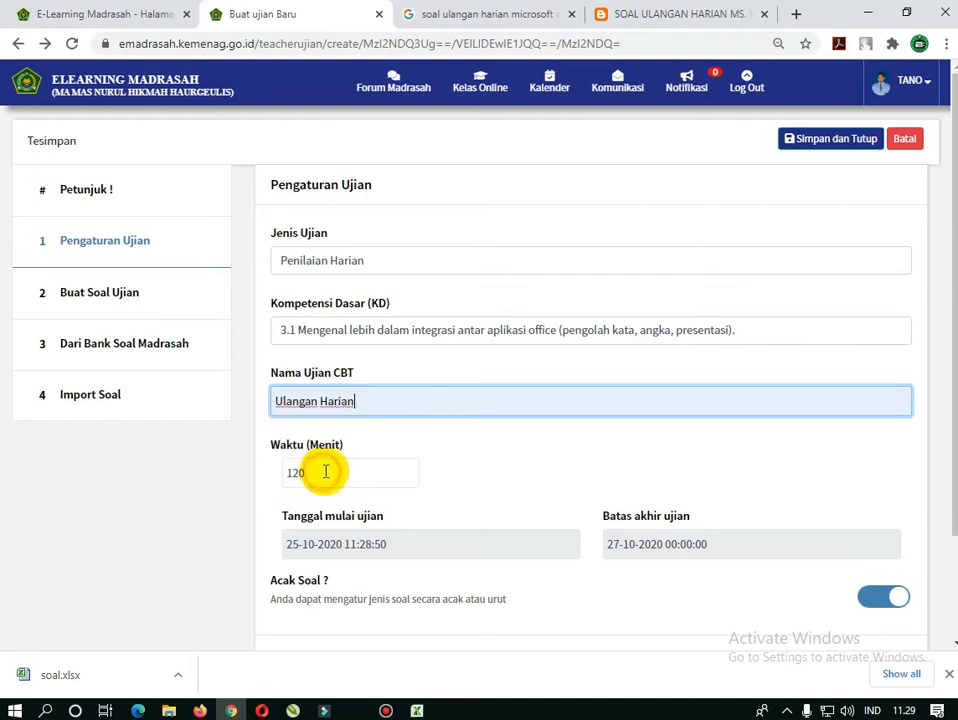
pyautogui.moveTo(363, 470); pyautogui.dragTo(252, 475)
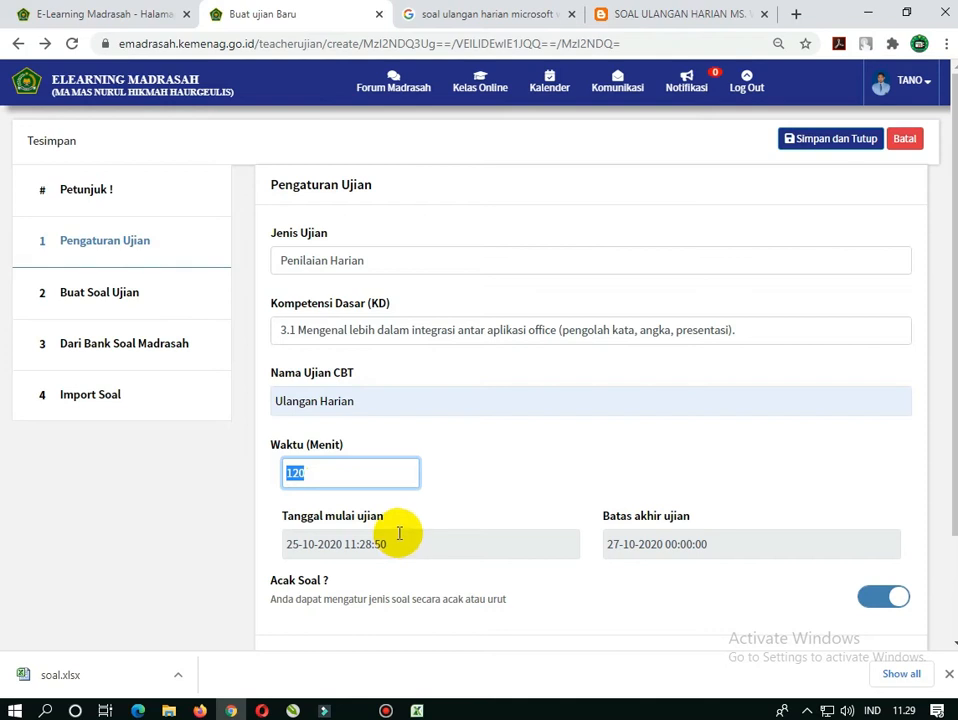
pyautogui.write('60')
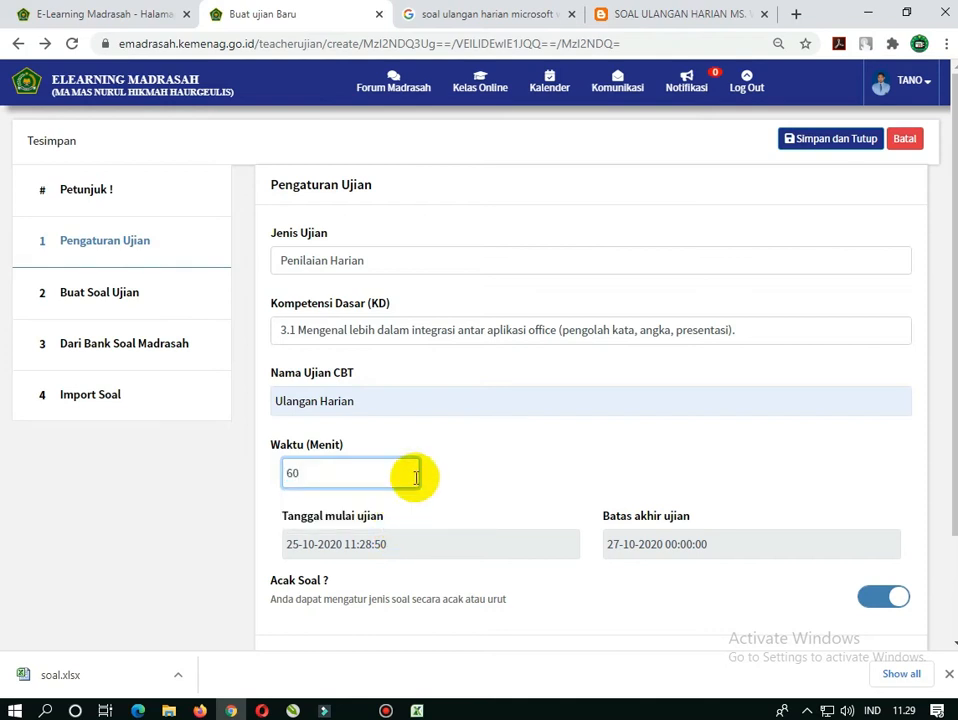
# - Set the exam's start to 26-10-2020 at 07:00
pyautogui.click(422, 544)
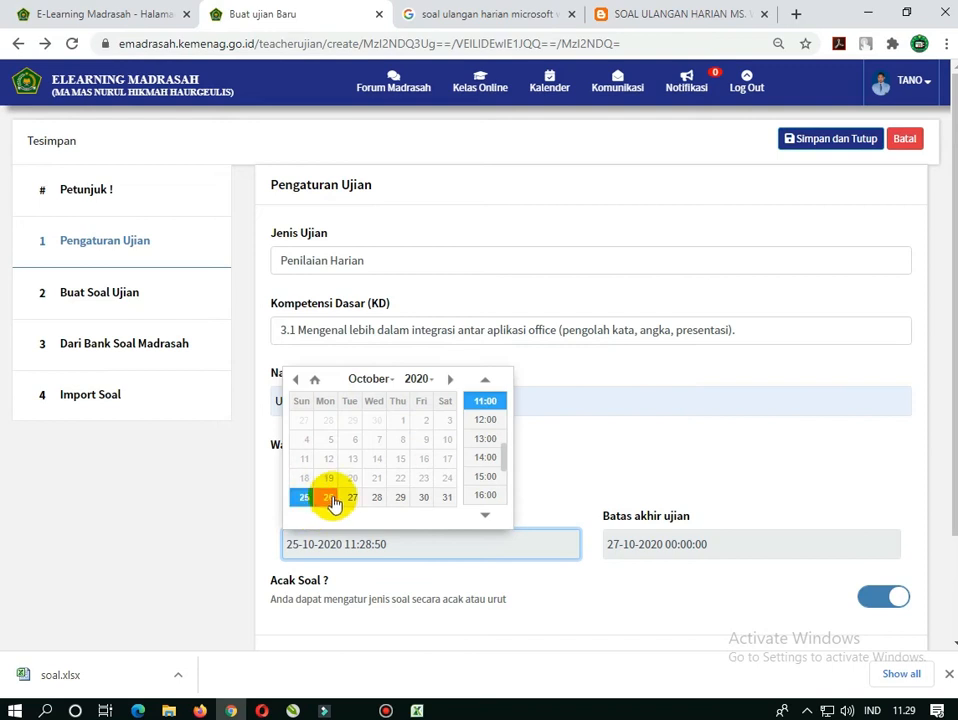
pyautogui.click(330, 505)
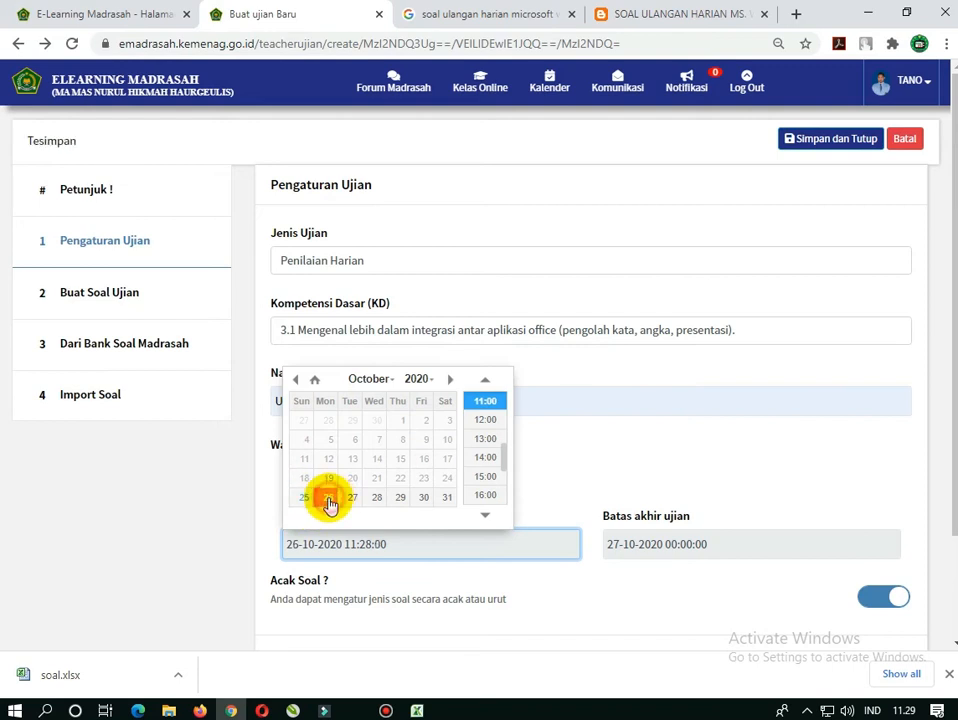
pyautogui.scroll(2, 480, 445)
pyautogui.scroll(3, 480, 442)
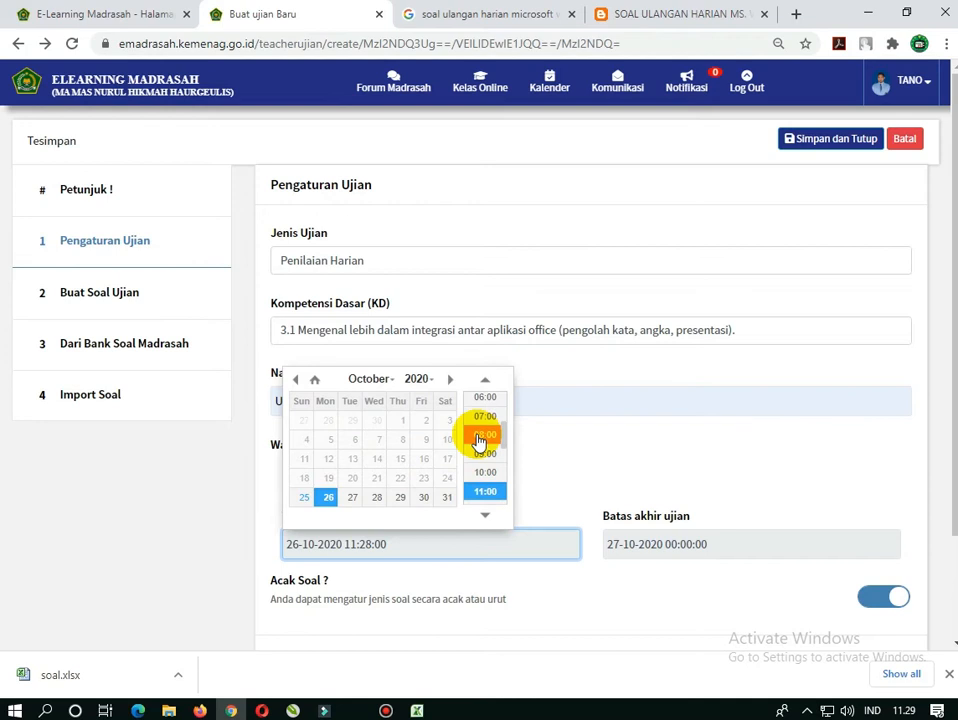
pyautogui.click(479, 417)
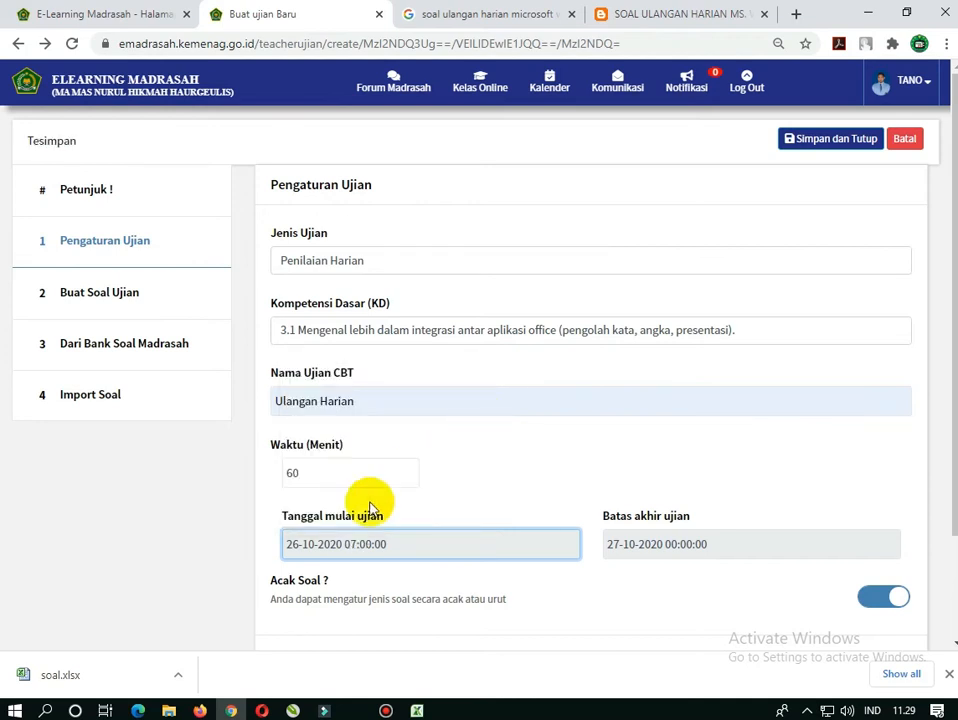
# - Set the exam's end limit to 26-10-2020 at 08:00 and check the remaining exam settings
pyautogui.click(633, 544)
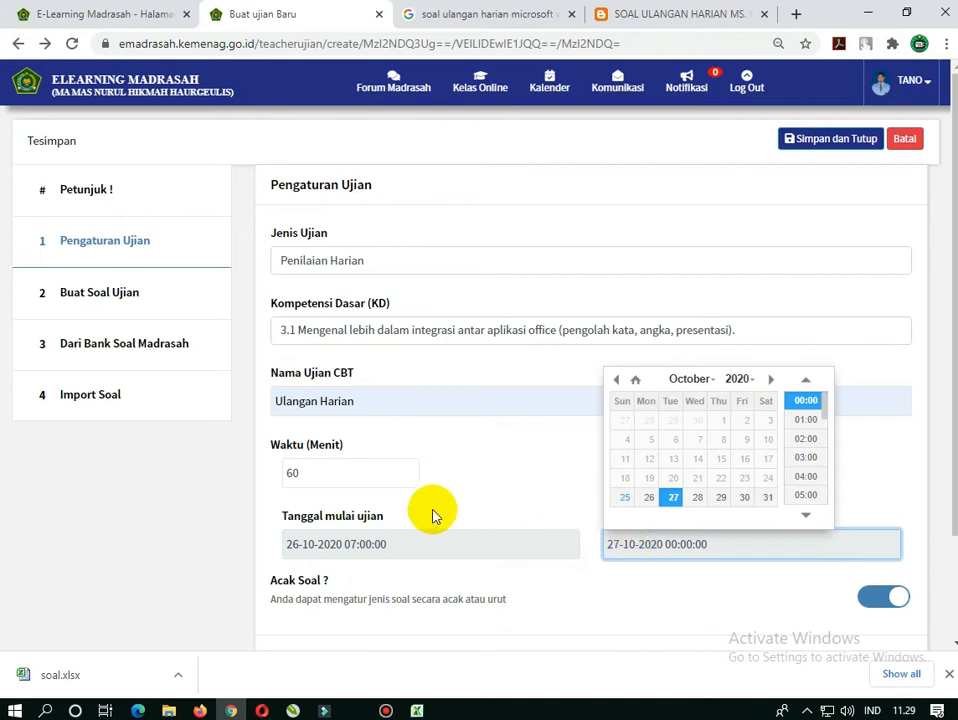
pyautogui.click(645, 505)
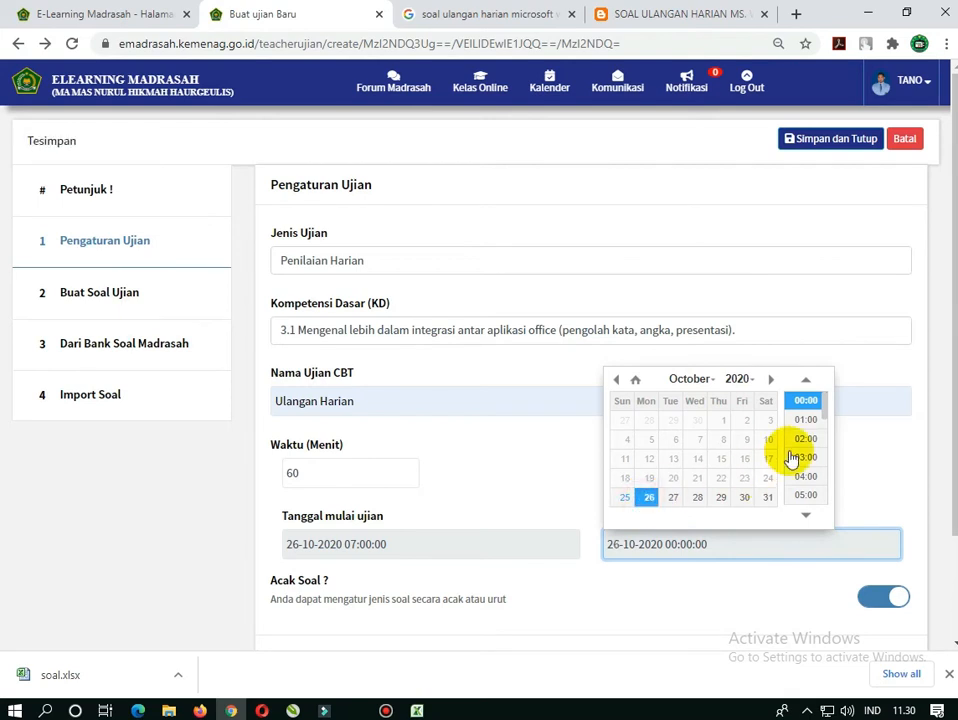
pyautogui.scroll(-1, 800, 456)
pyautogui.scroll(-2, 807, 497)
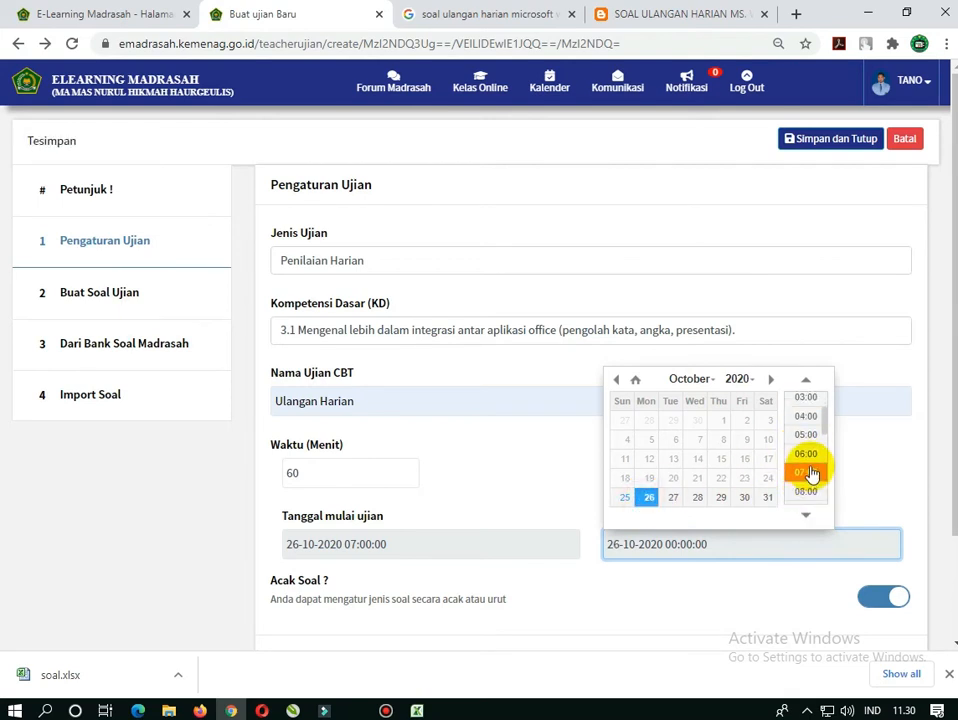
pyautogui.click(808, 502)
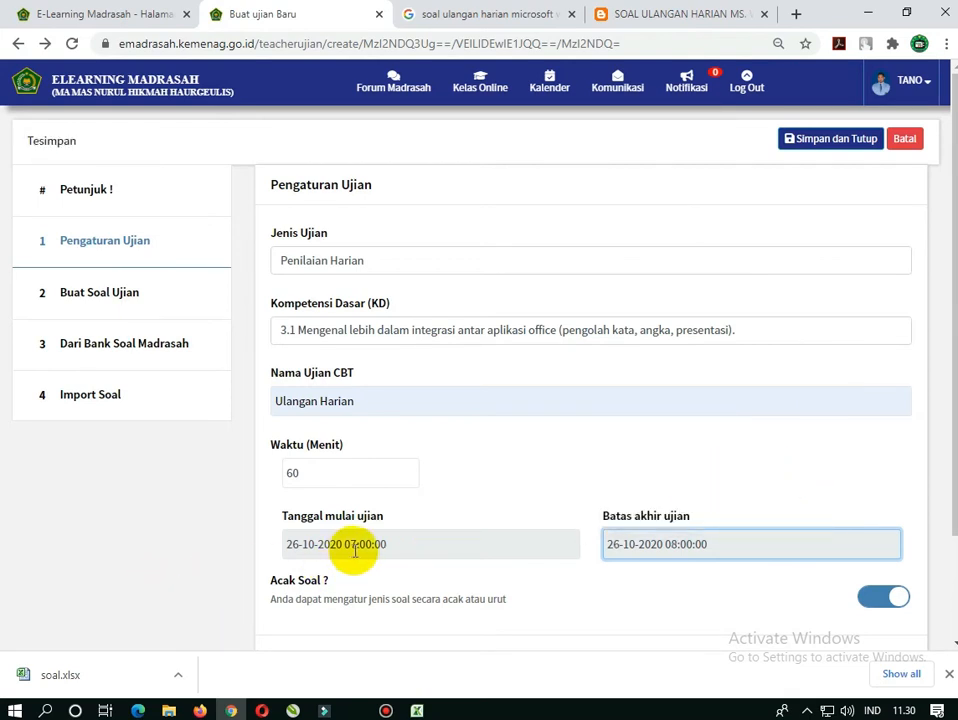
pyautogui.scroll(-2, 715, 542)
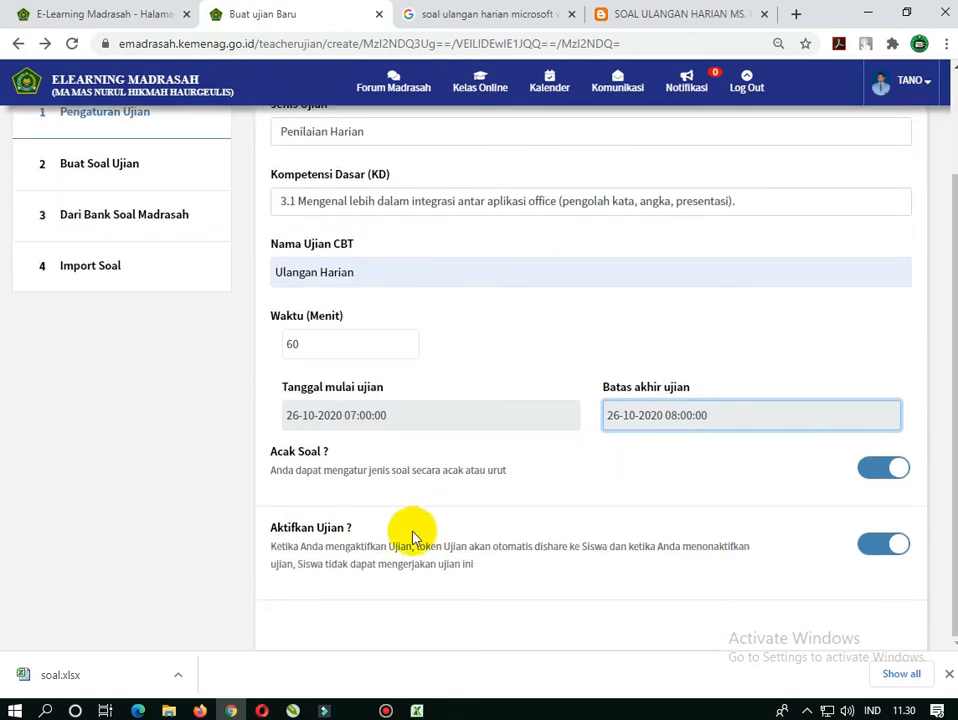
pyautogui.scroll(2, 300, 480)
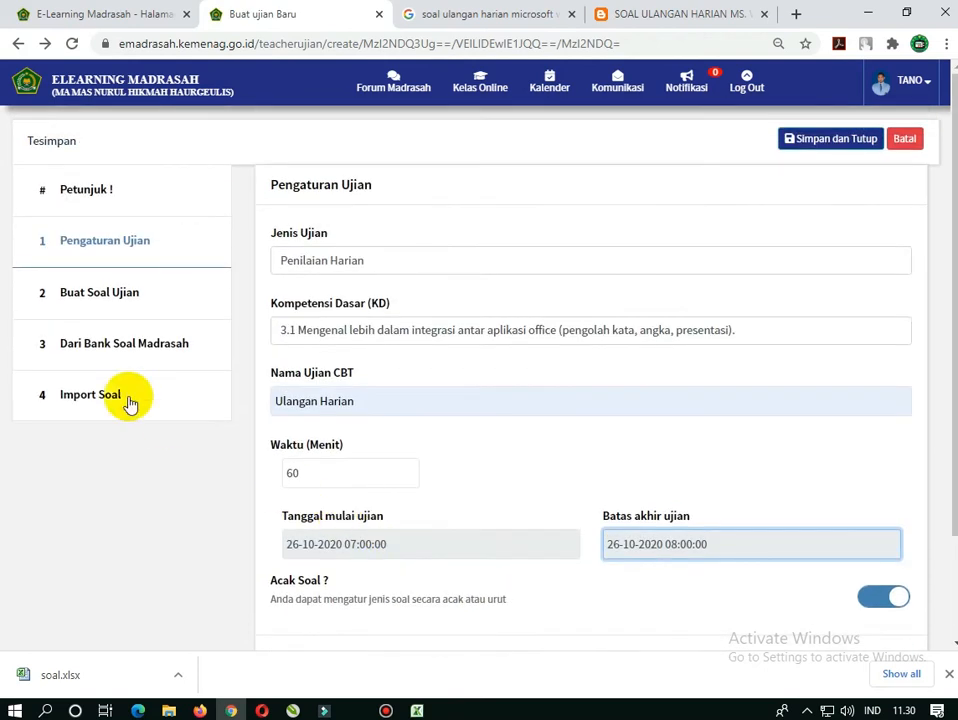
# - Examine the question types offered for writing question 1 and the madrasah question bank as sources of exam questions
pyautogui.click(104, 294)
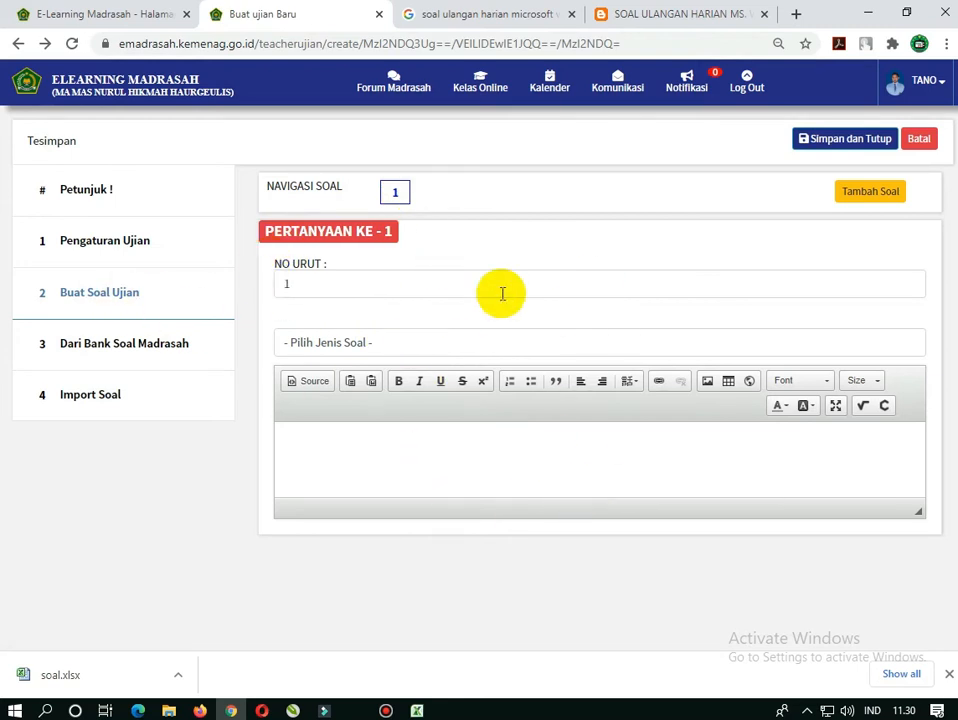
pyautogui.click(504, 352)
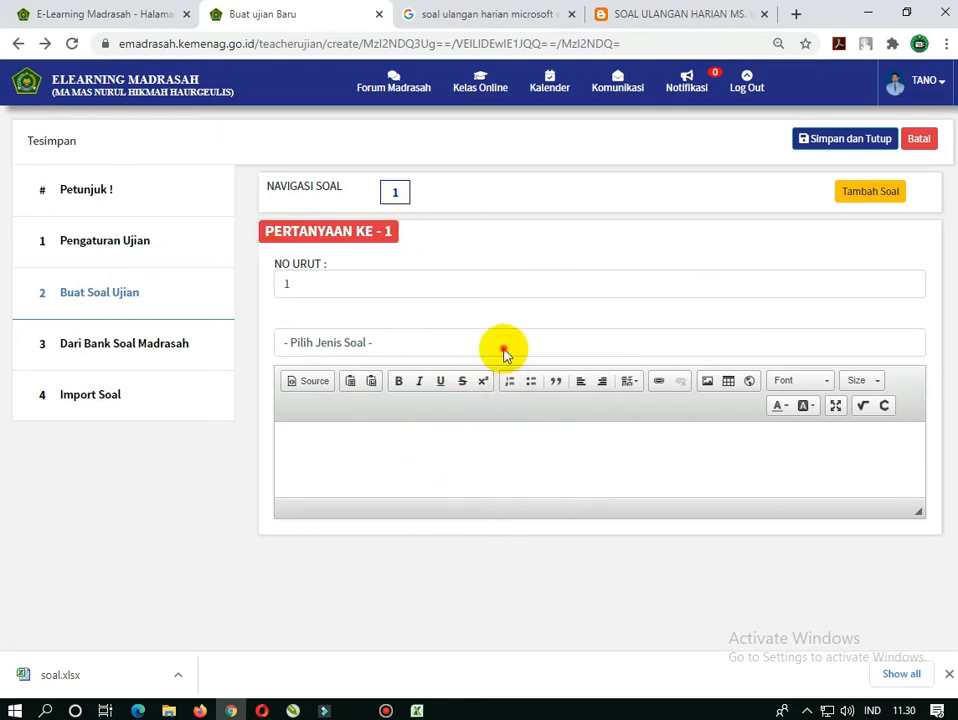
pyautogui.click(504, 347)
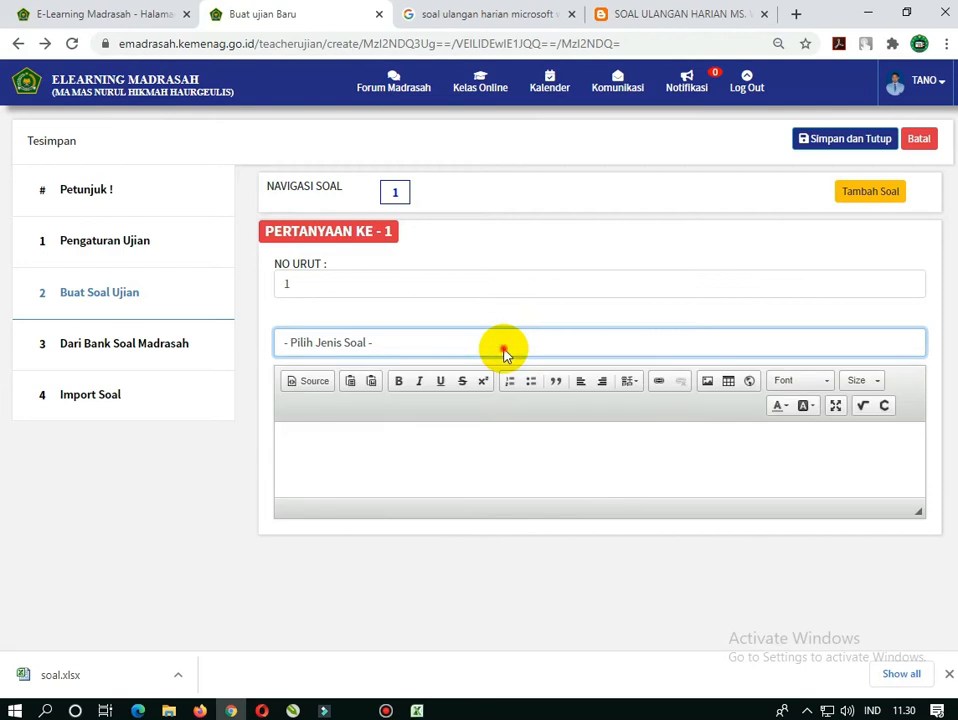
pyautogui.click(504, 352)
pyautogui.click(504, 352)
pyautogui.click(504, 347)
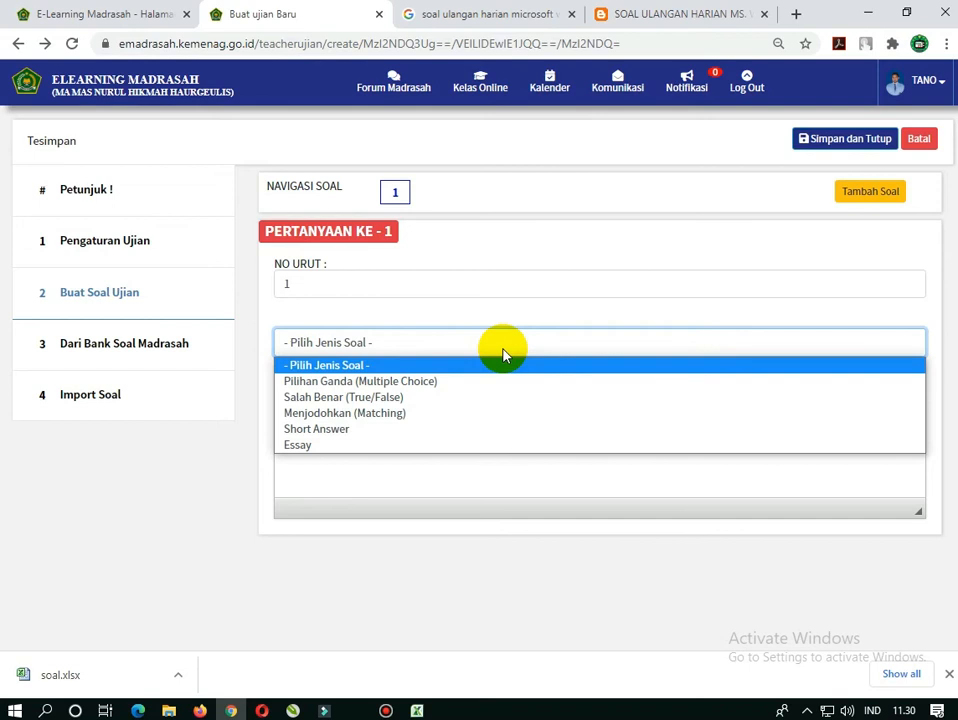
pyautogui.click(486, 365)
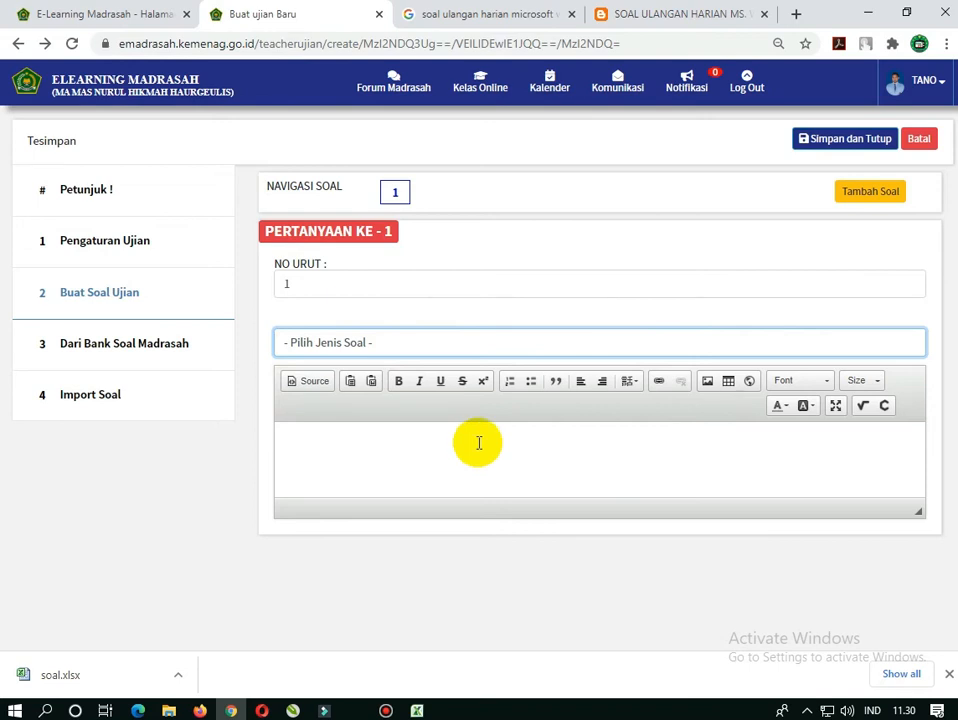
pyautogui.click(462, 343)
pyautogui.click(462, 343)
pyautogui.click(462, 343)
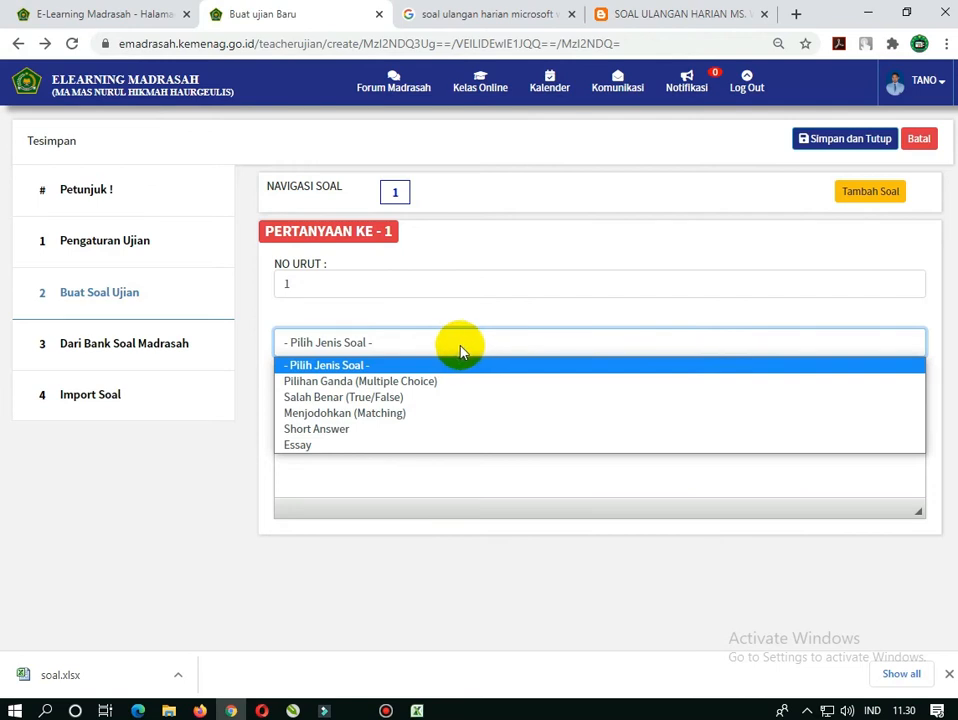
pyautogui.click(431, 341)
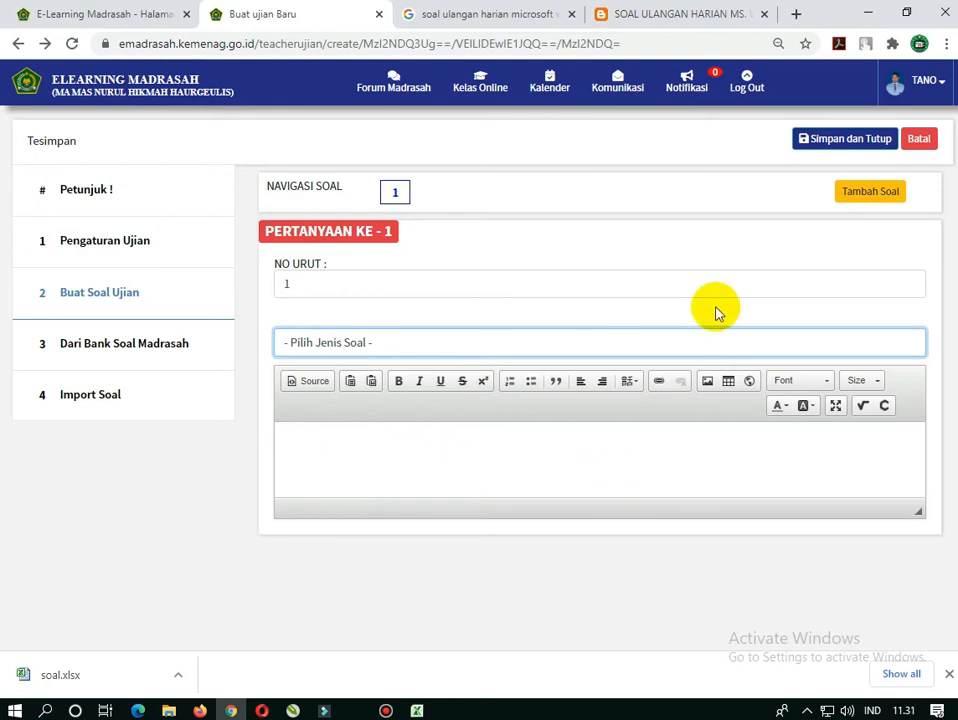
pyautogui.click(78, 356)
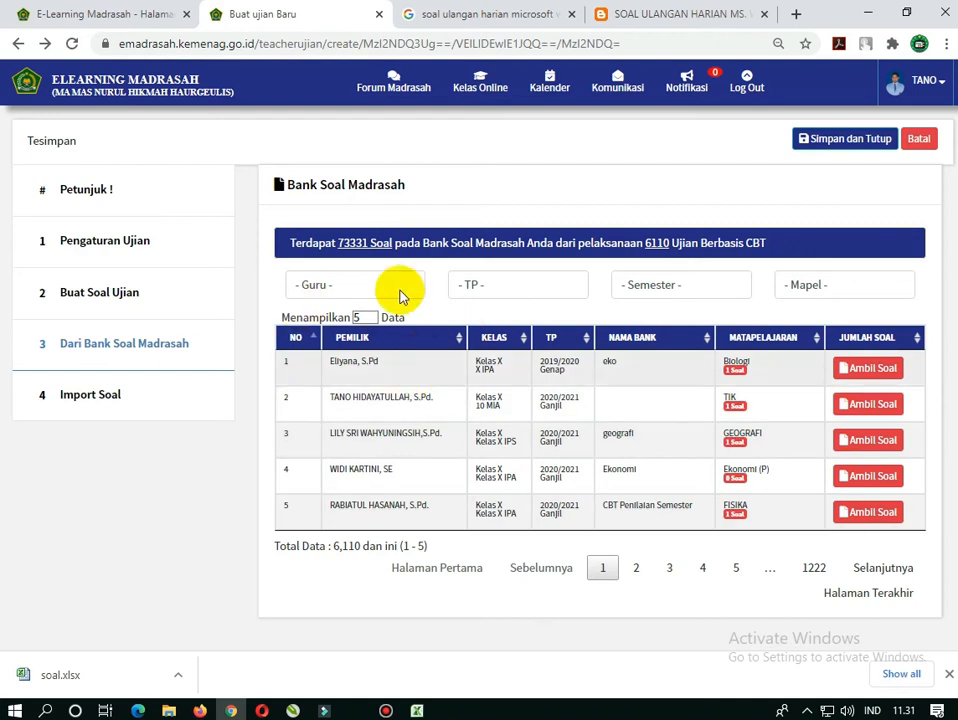
# - Show the exam's question import page and open the soal workbook from the Pictures folder in Excel
pyautogui.click(101, 404)
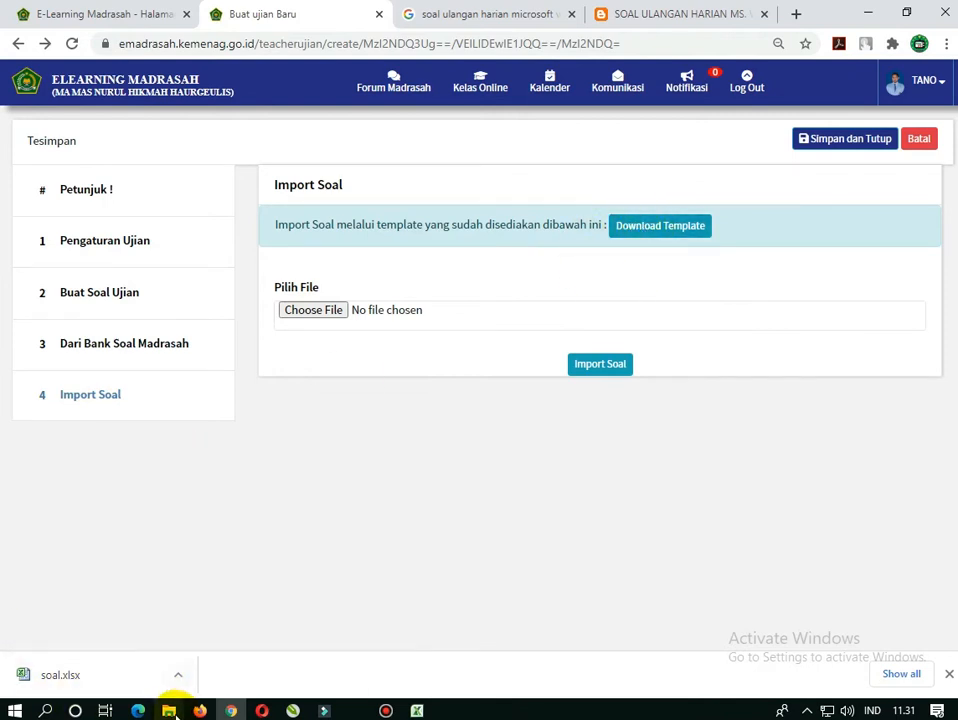
pyautogui.moveTo(171, 711)
pyautogui.click(132, 651)
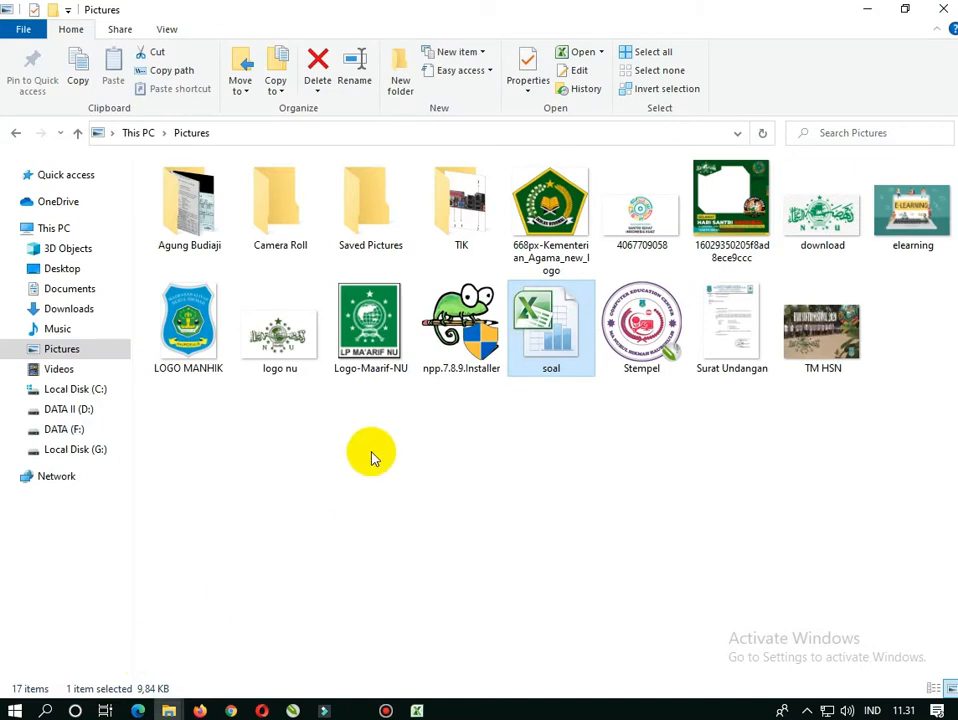
pyautogui.doubleClick(556, 362)
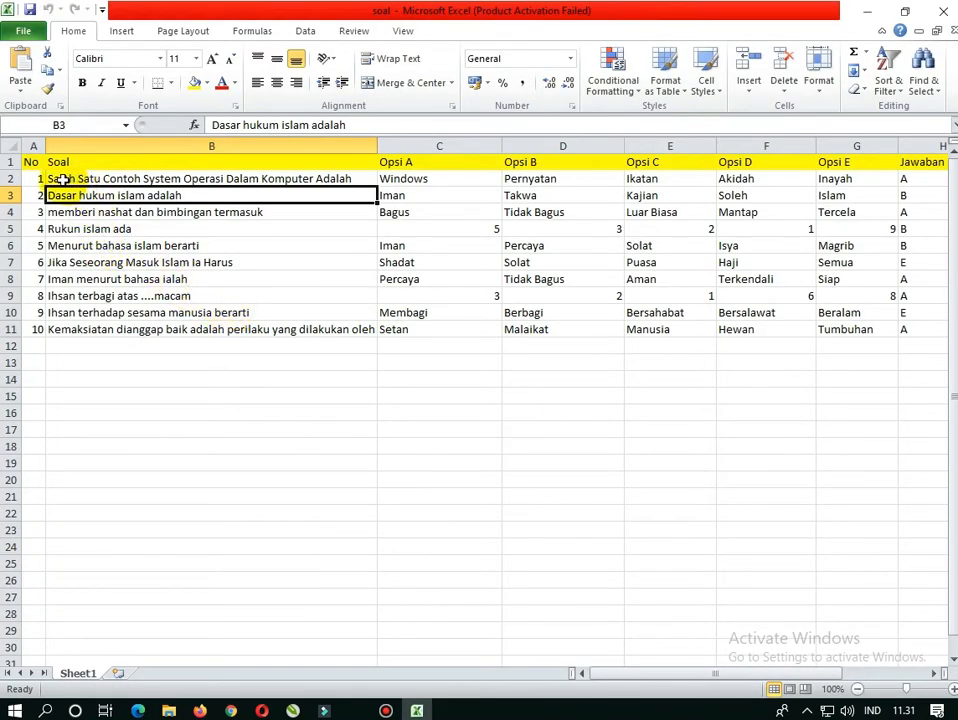
# - Examine the template's question rows, answer key column and question numbering in the soal workbook
pyautogui.click(242, 245)
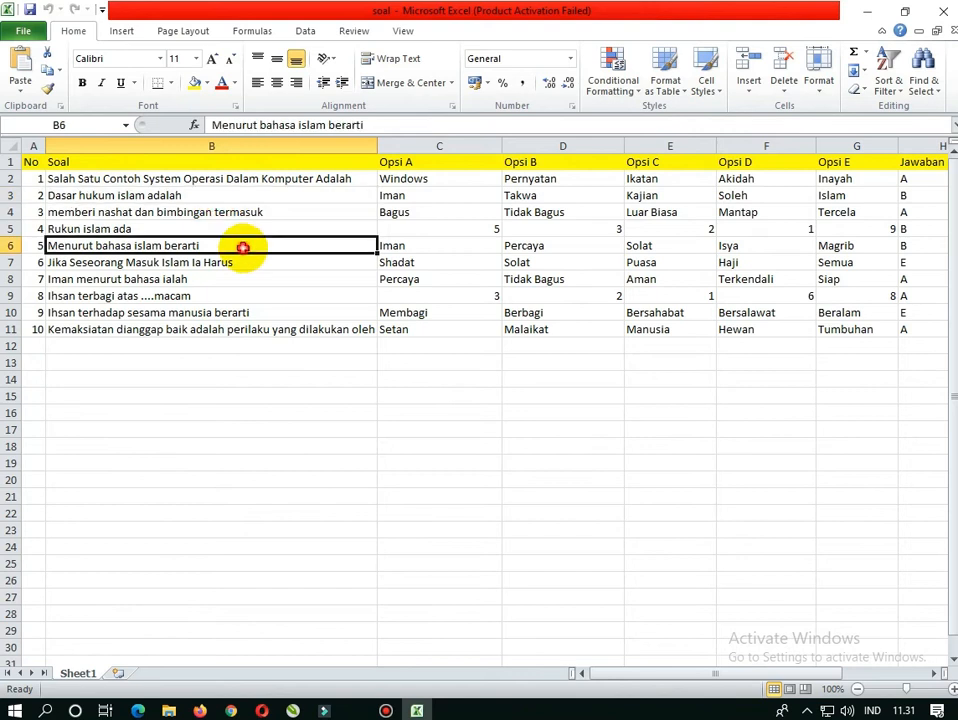
pyautogui.click(272, 314)
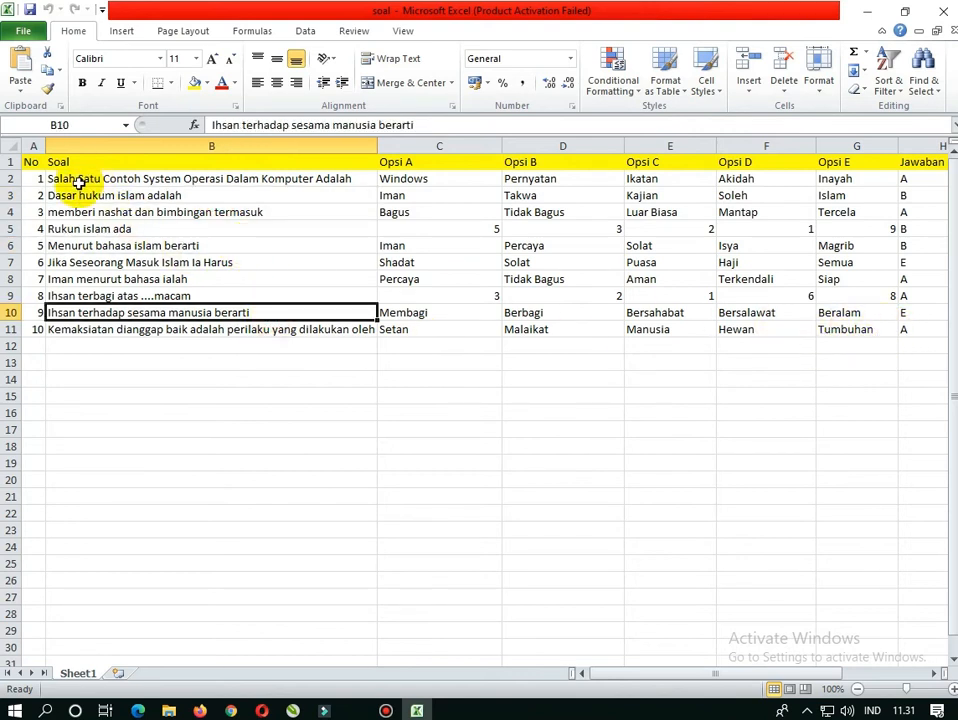
pyautogui.click(911, 335)
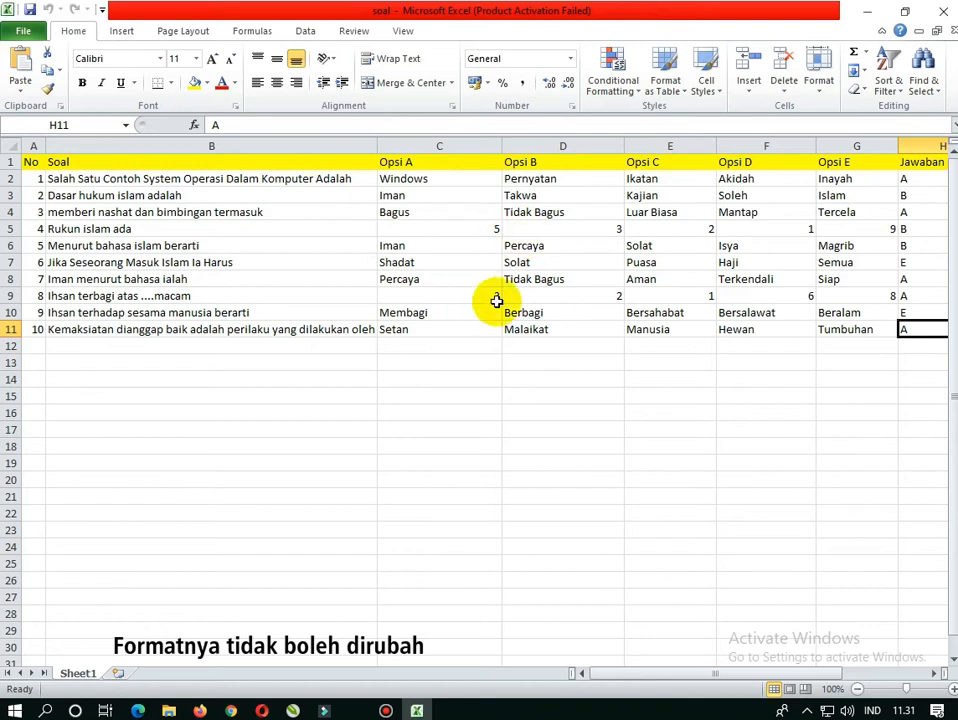
pyautogui.click(34, 181)
pyautogui.click(35, 228)
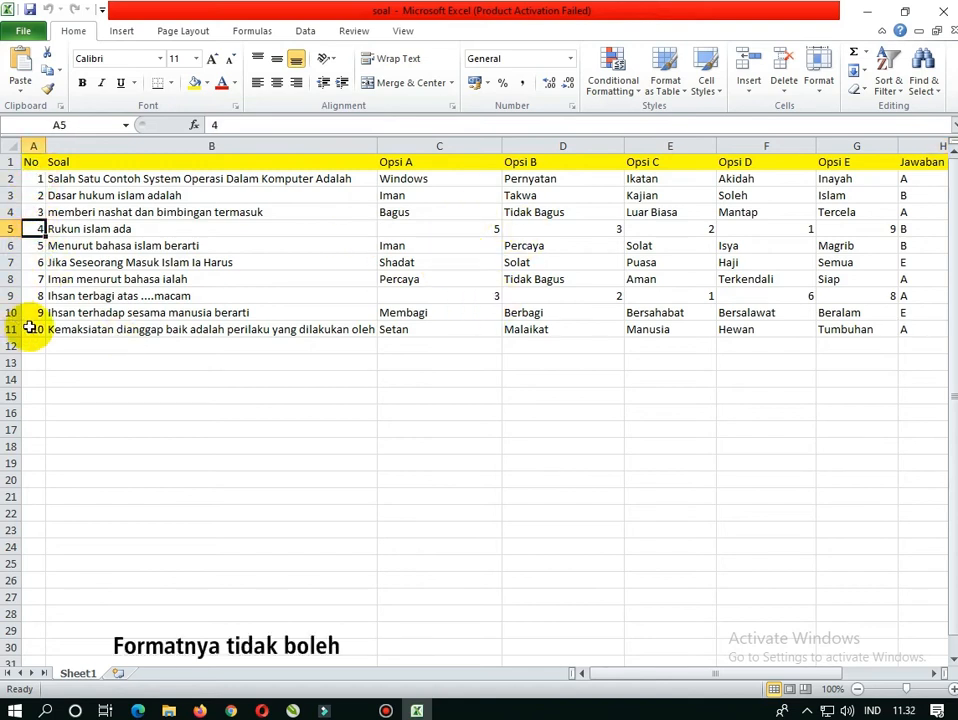
pyautogui.click(34, 292)
pyautogui.click(36, 180)
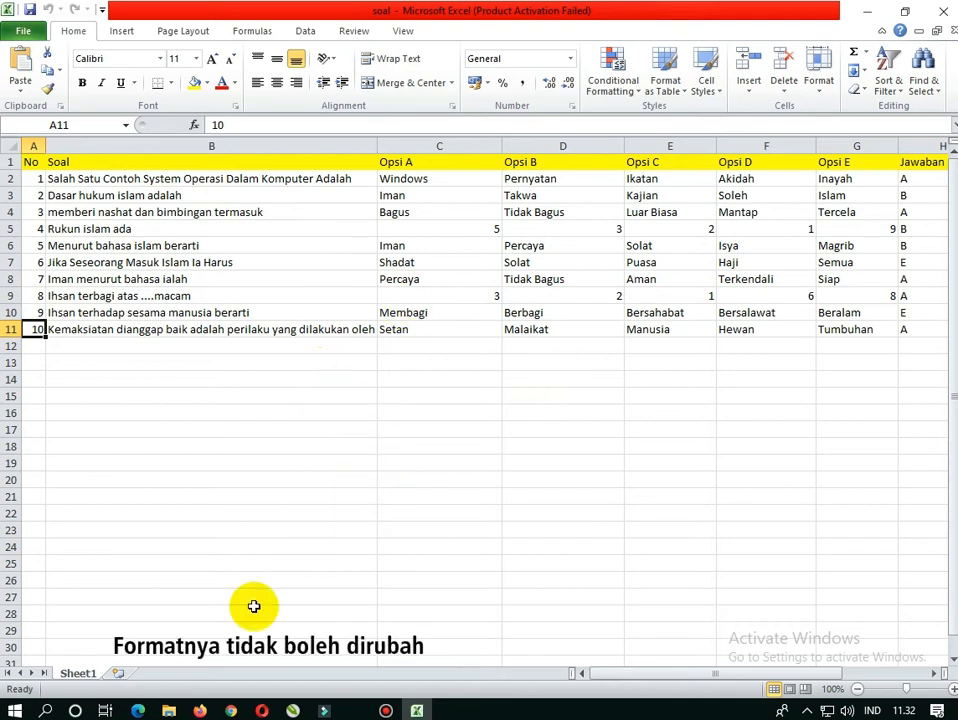
# - Copy option b, Monitor, of question 1 from the SOAL ULANGAN HARIAN web page into question 1's Opsi B in Excel as plain text
pyautogui.click(234, 710)
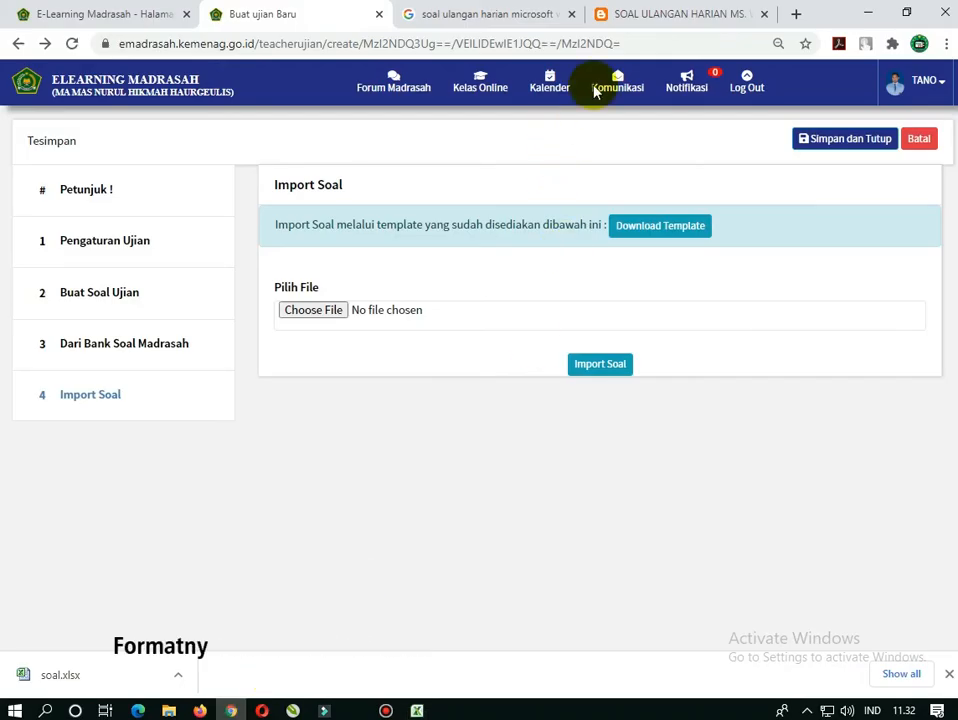
pyautogui.click(633, 21)
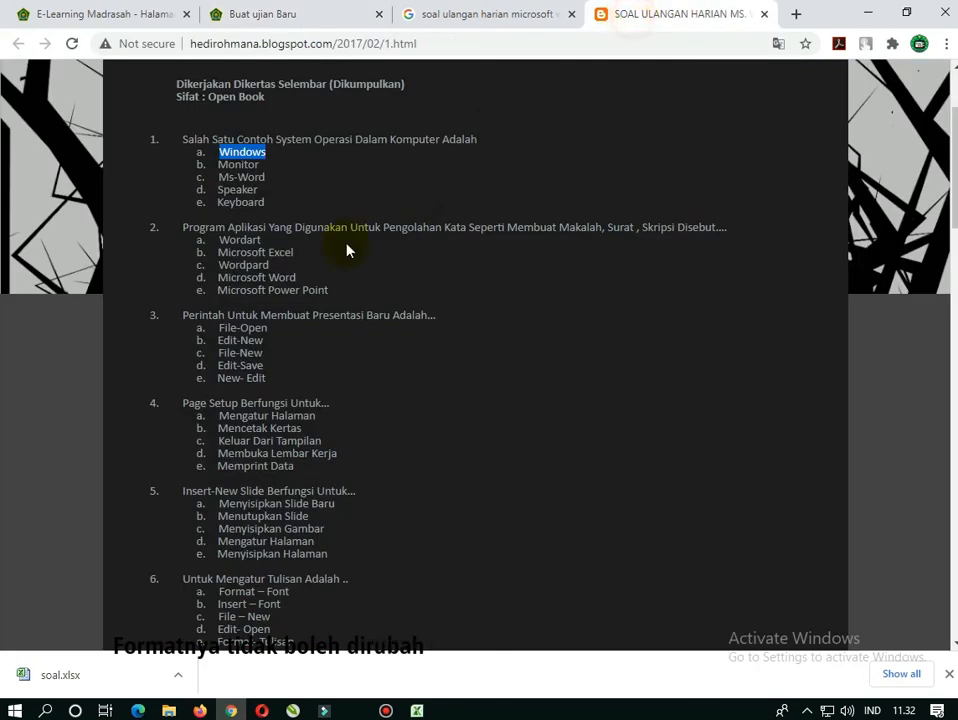
pyautogui.rightClick(244, 166)
pyautogui.click(262, 177)
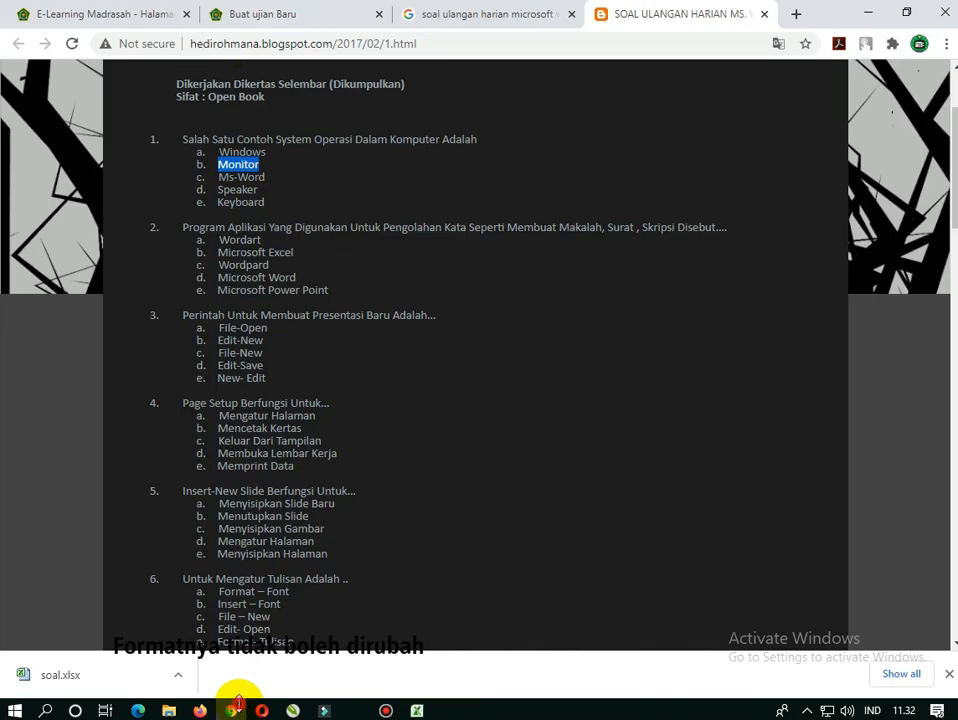
pyautogui.click(231, 710)
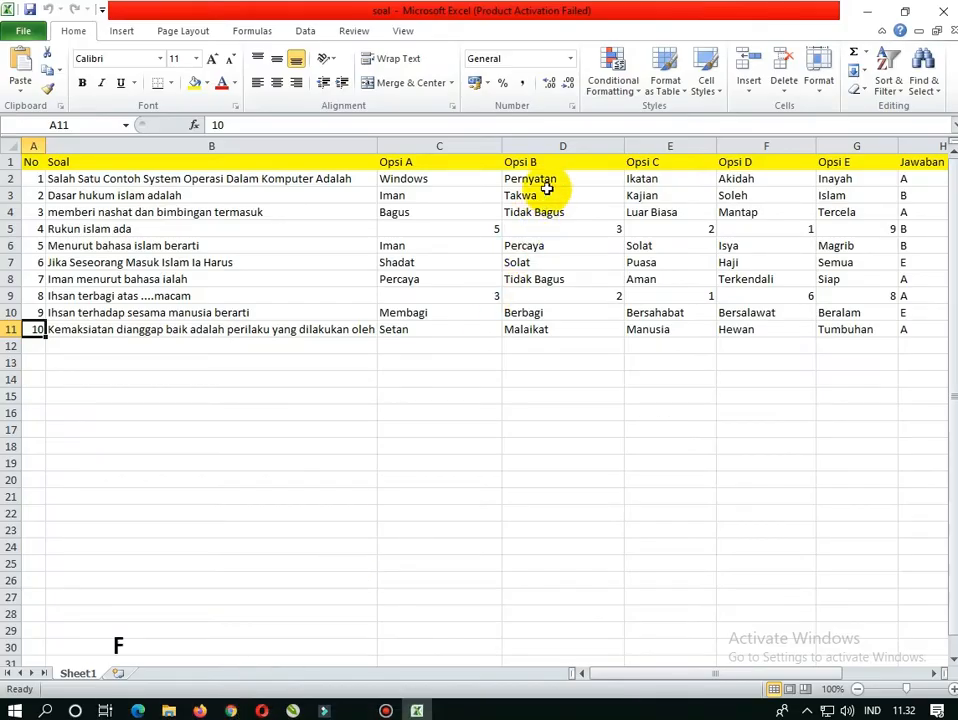
pyautogui.rightClick(607, 185)
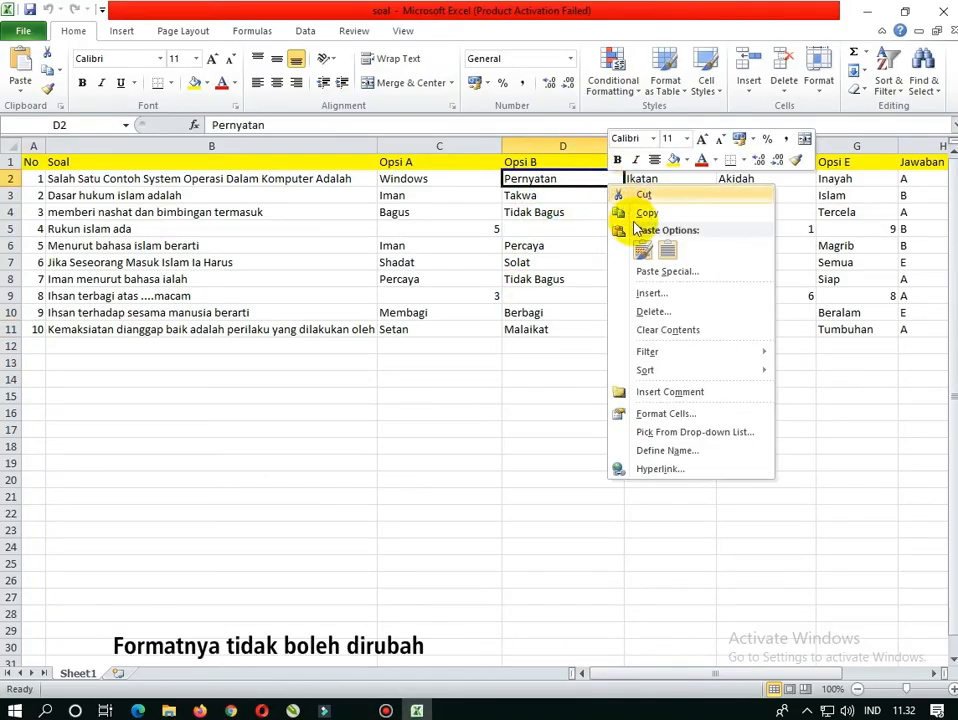
pyautogui.click(650, 270)
pyautogui.click(526, 188)
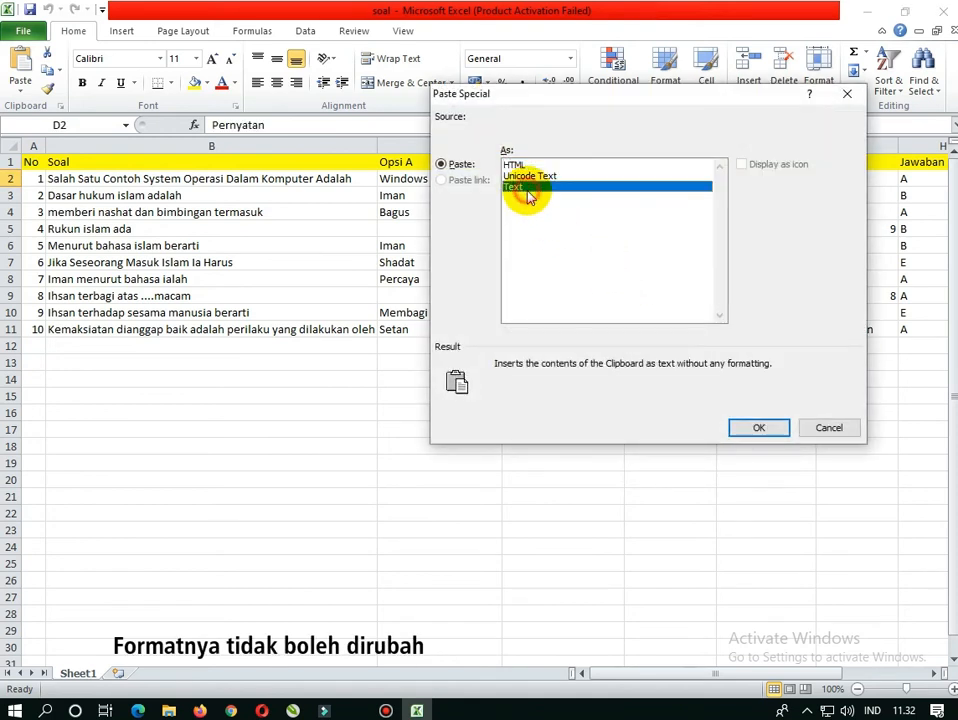
pyautogui.click(745, 428)
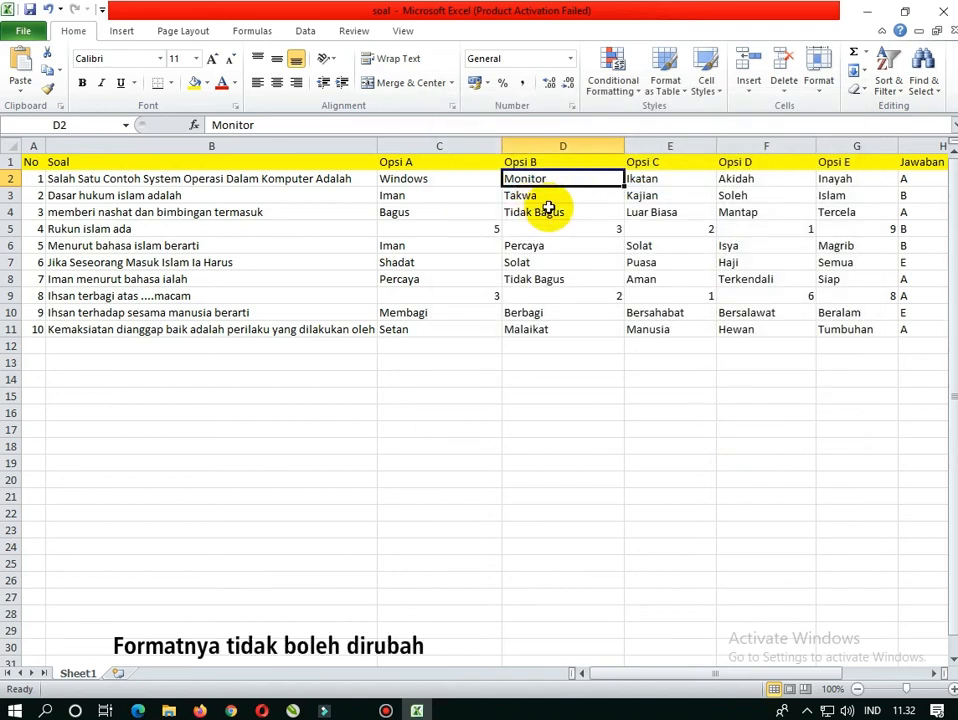
# - Review the questions in the Soal column from question 1 to question 10 and the last question's Opsi A
pyautogui.click(224, 180)
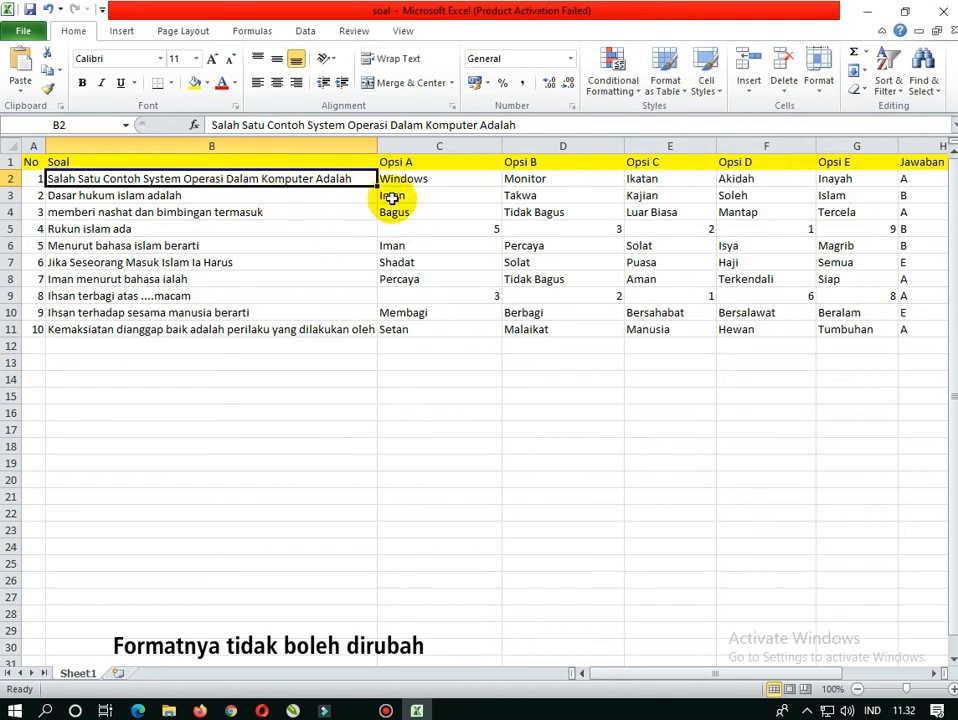
pyautogui.click(357, 260)
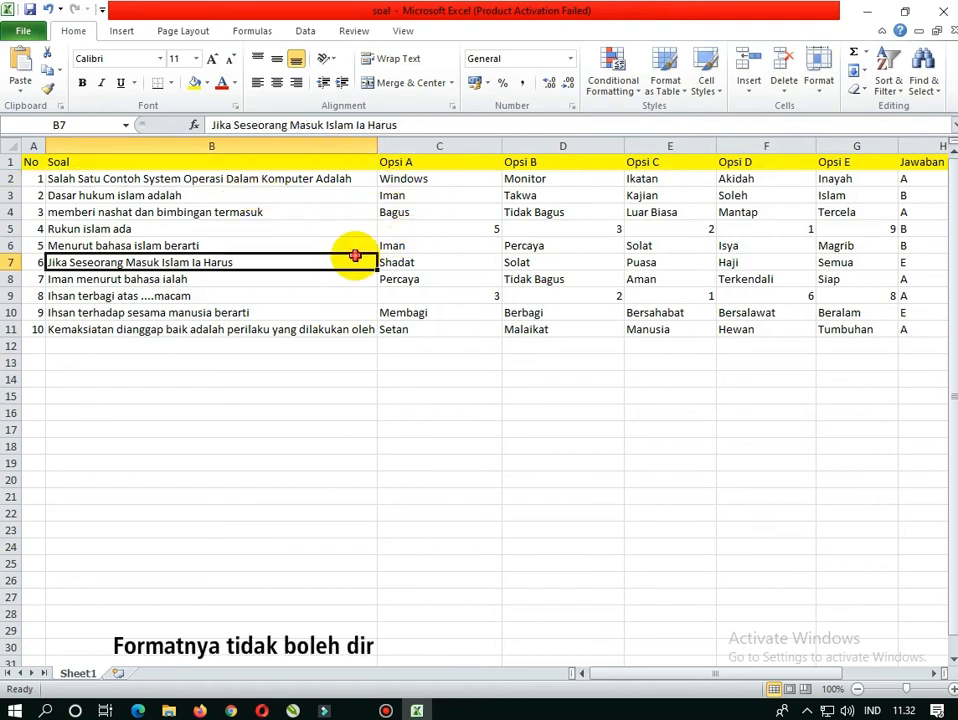
pyautogui.click(316, 330)
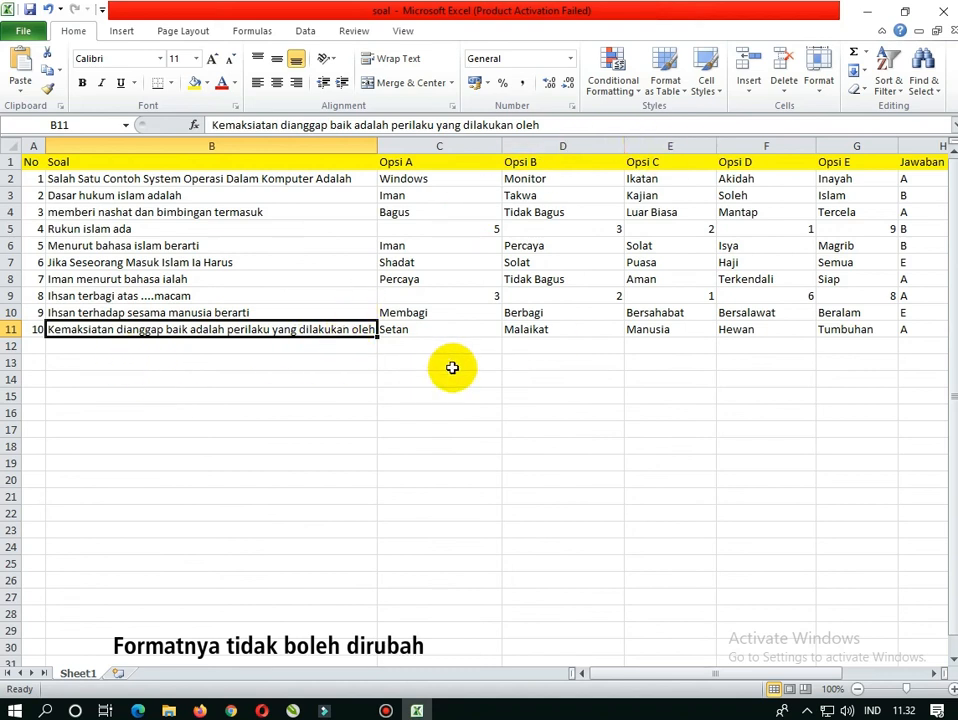
pyautogui.click(420, 330)
pyautogui.click(342, 325)
pyautogui.click(321, 292)
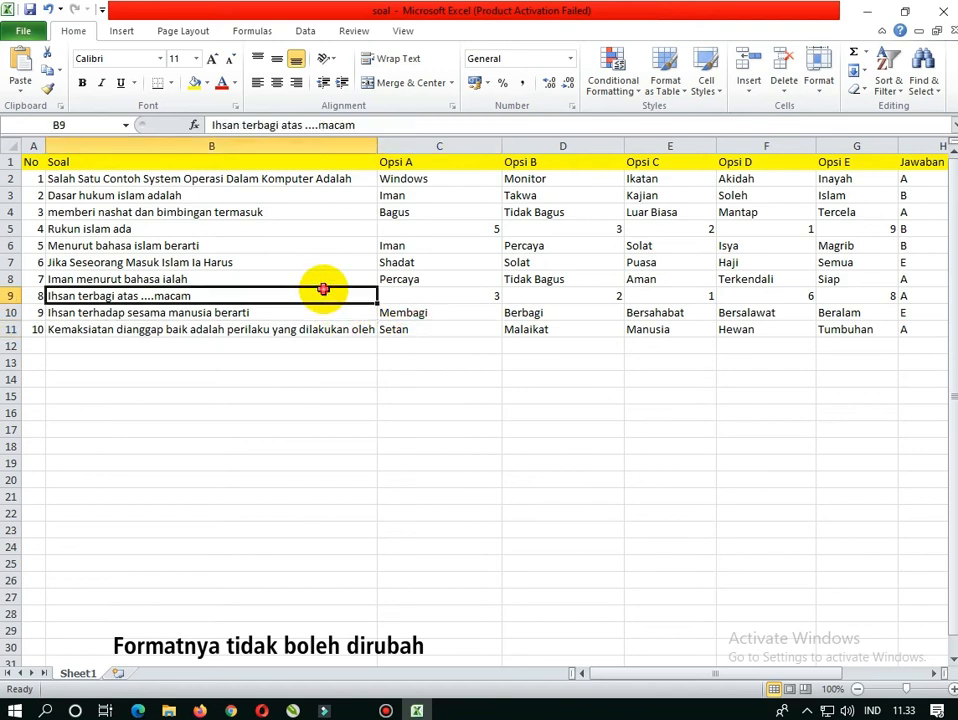
pyautogui.click(322, 214)
pyautogui.click(316, 180)
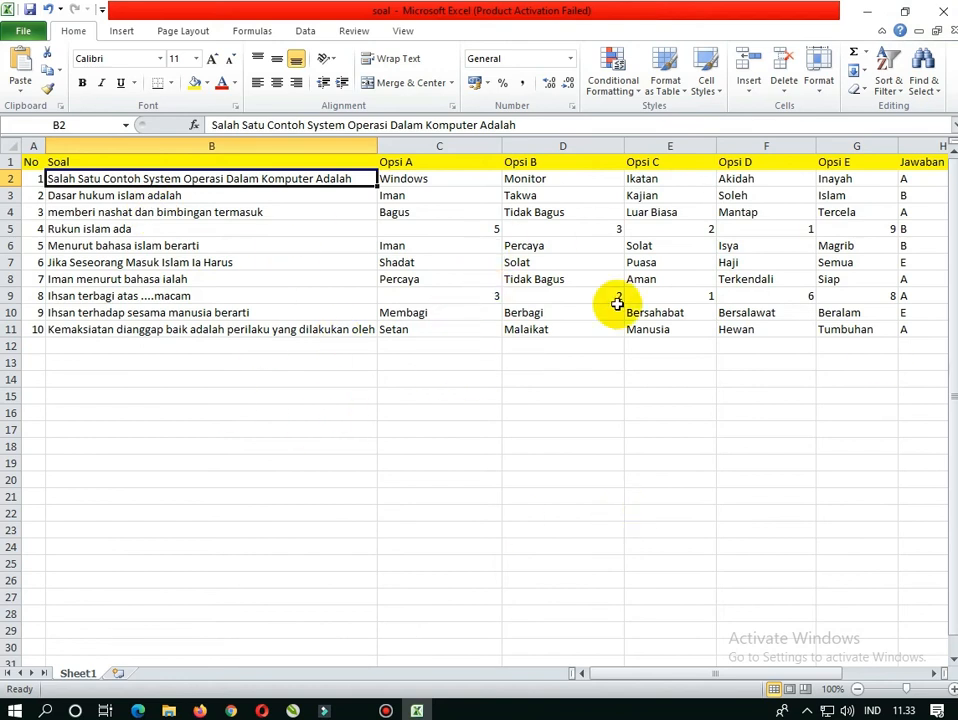
# - Save and close the soal workbook and import it from the Pictures folder as the exam's questions in Chrome
pyautogui.click(942, 12)
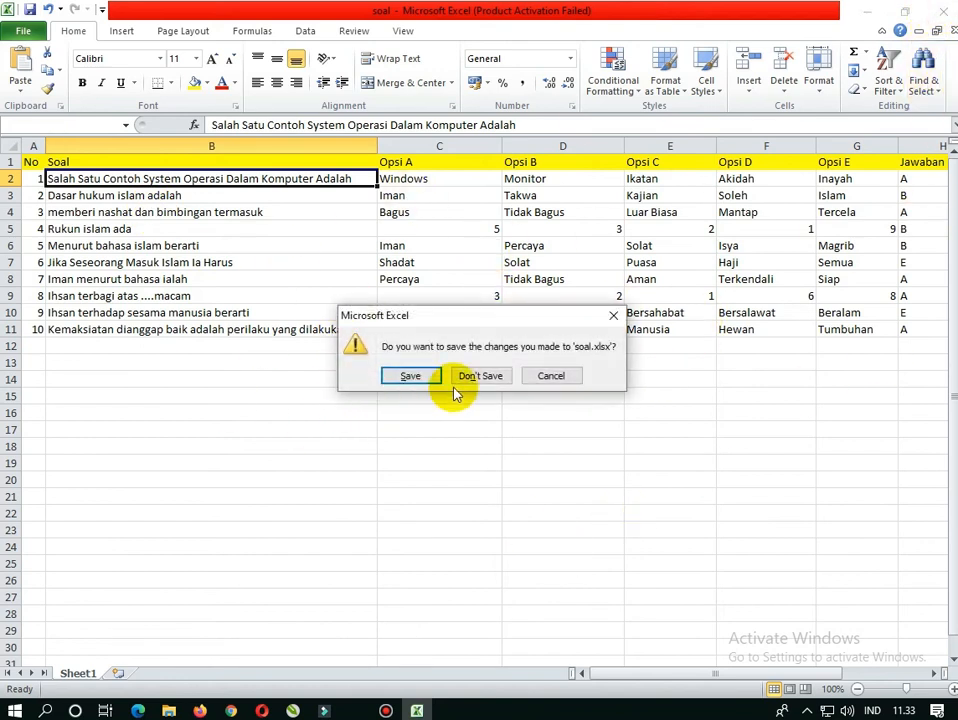
pyautogui.click(424, 378)
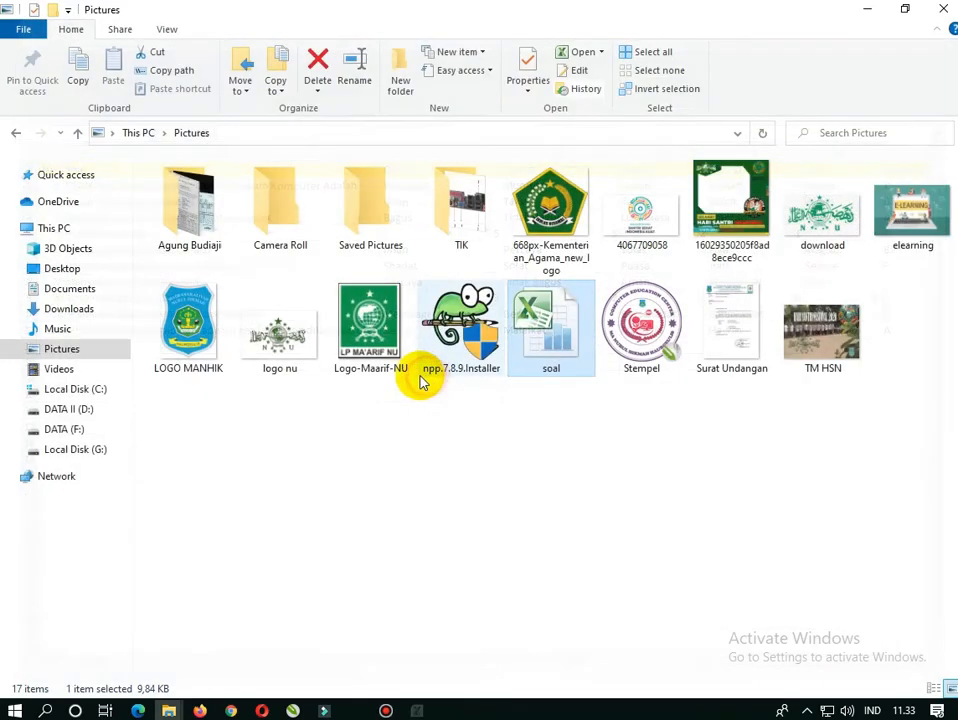
pyautogui.click(240, 708)
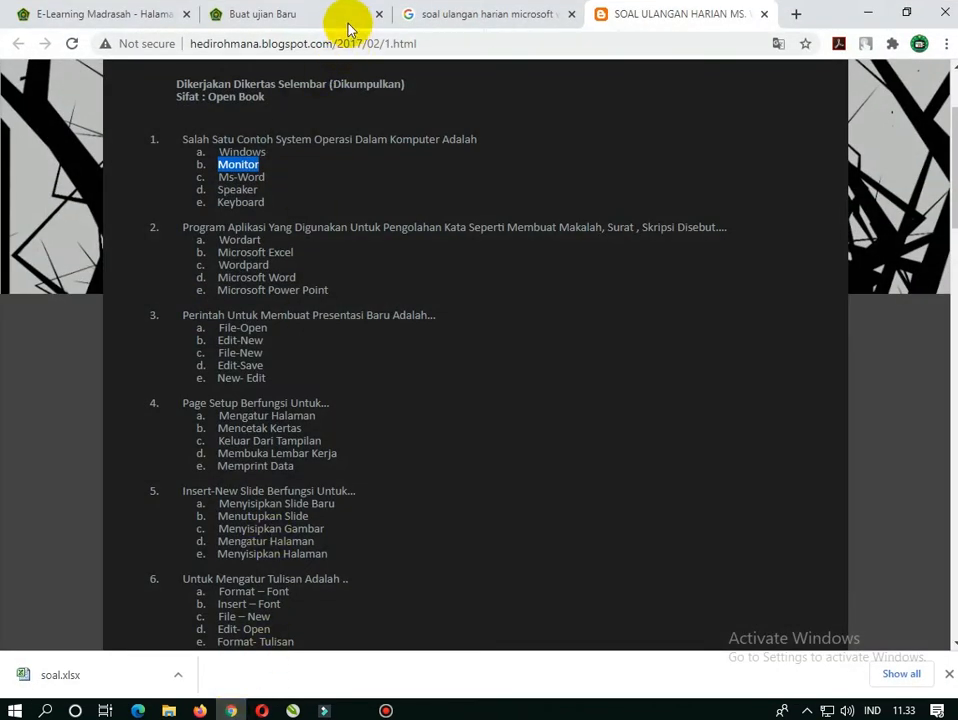
pyautogui.click(343, 14)
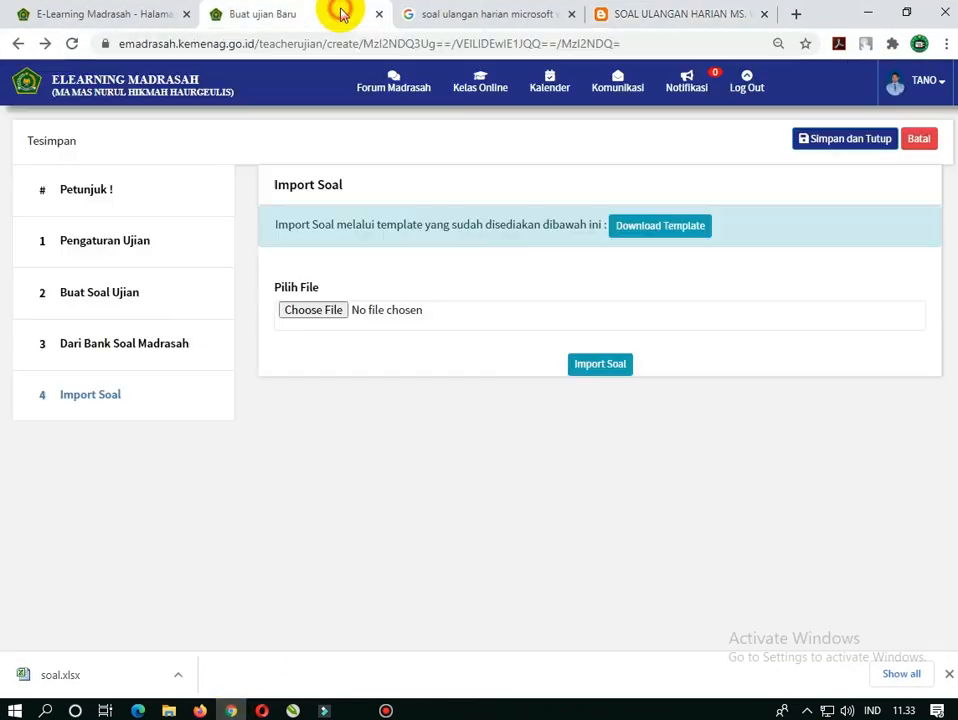
pyautogui.click(340, 312)
pyautogui.click(222, 258)
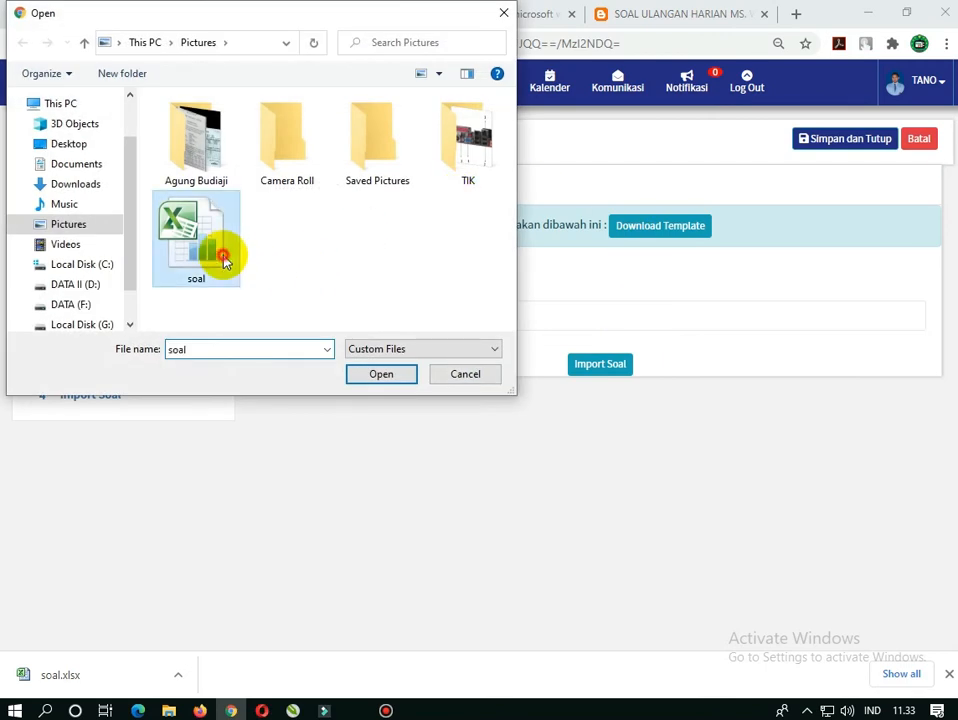
pyautogui.click(388, 377)
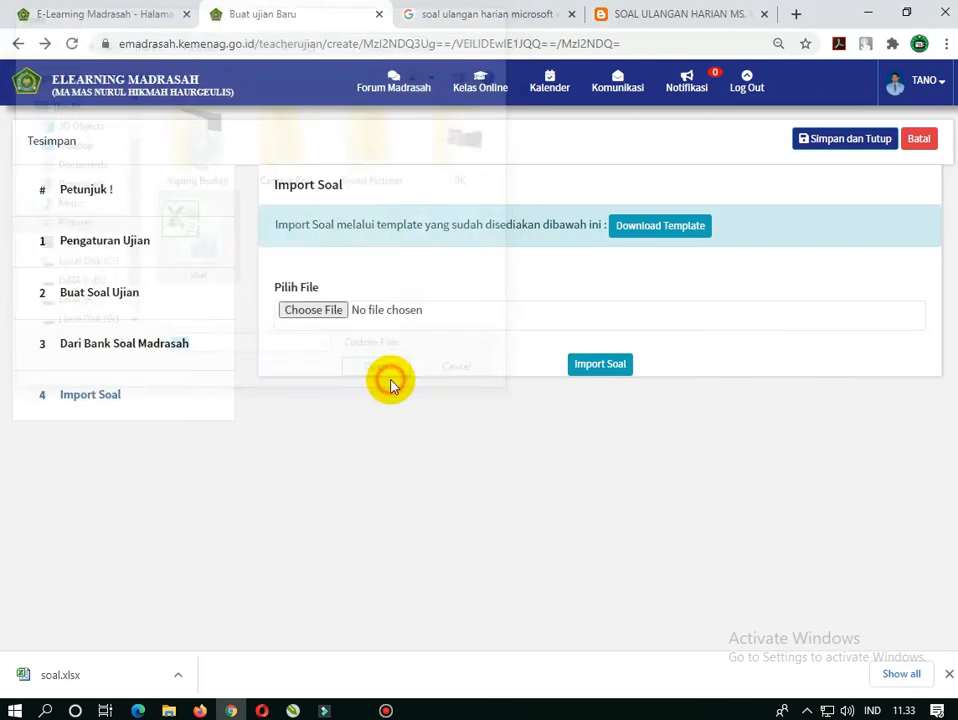
pyautogui.click(592, 368)
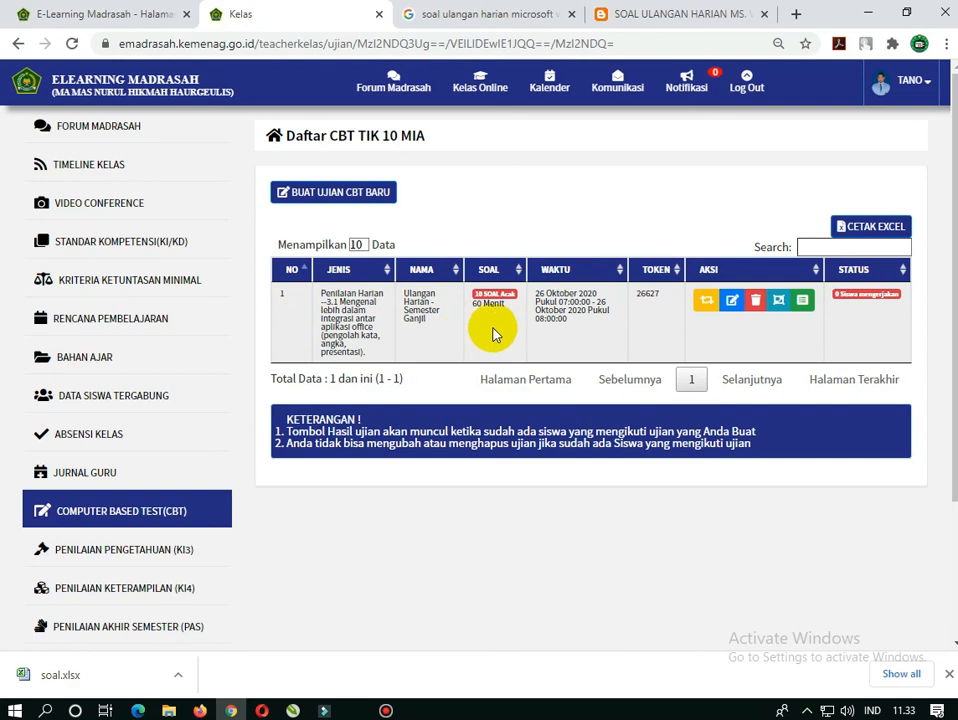
# - Check the exam's token in the CBT list, preview its first two questions in the simulation and return to the list
pyautogui.moveTo(660, 293); pyautogui.dragTo(637, 295)
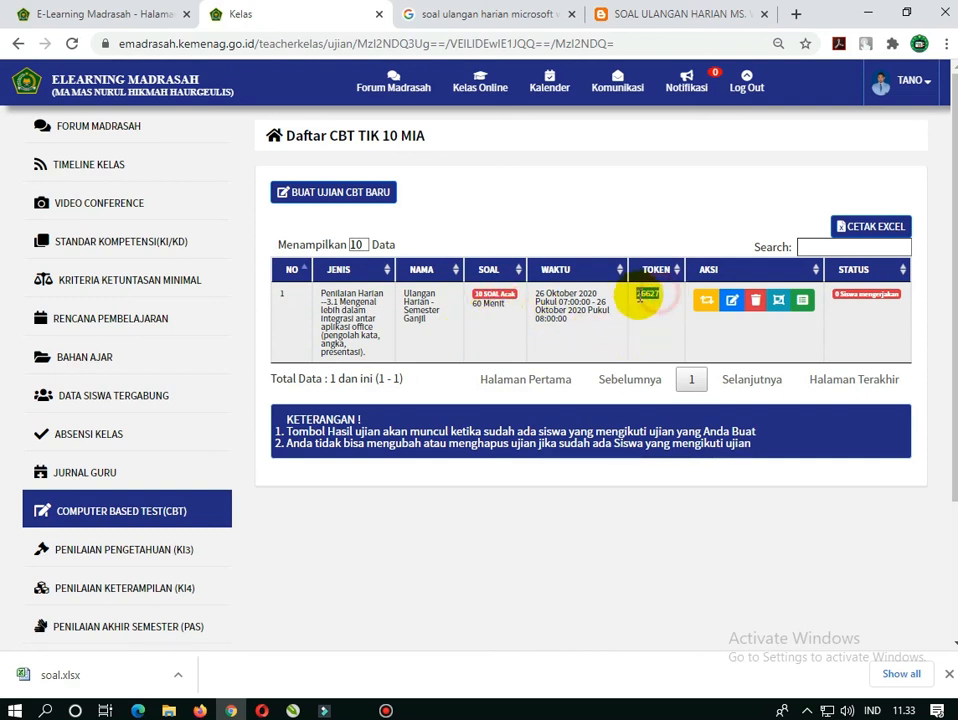
pyautogui.click(706, 300)
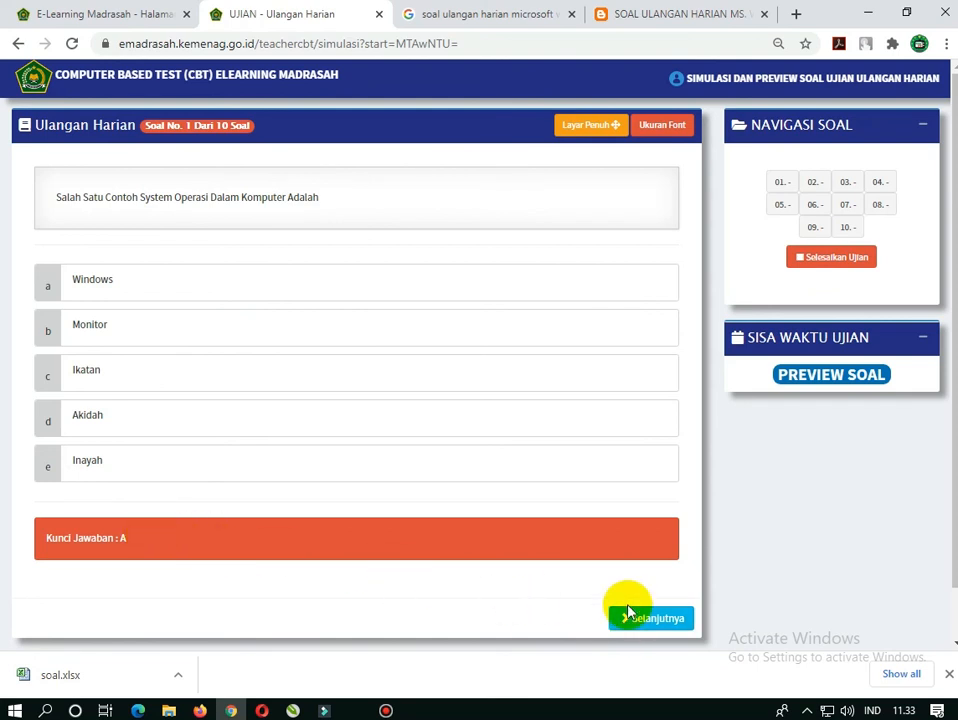
pyautogui.click(668, 619)
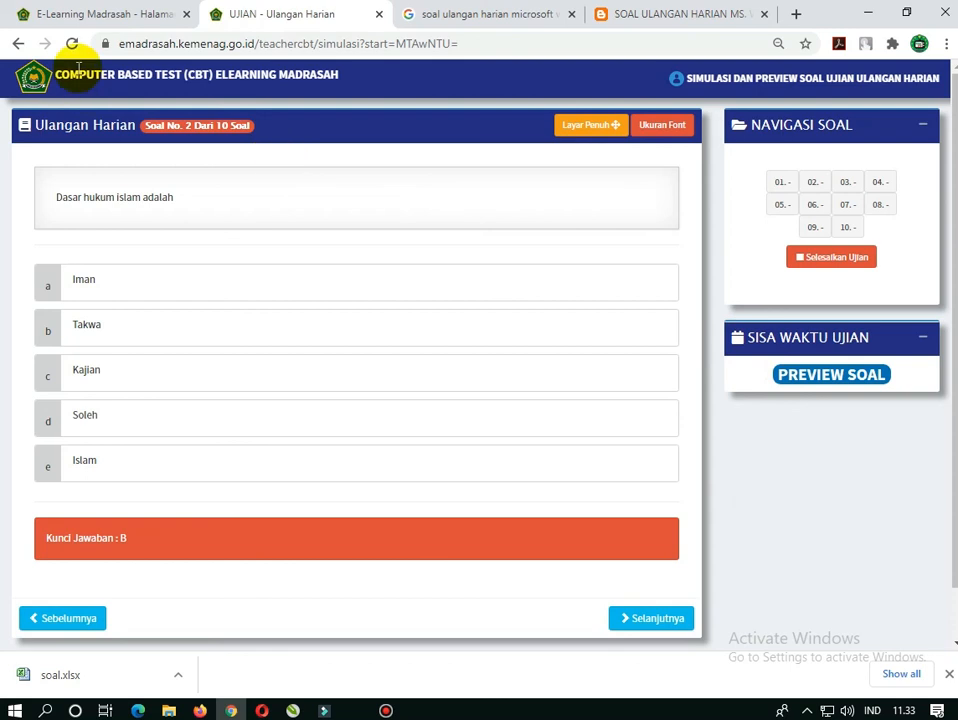
pyautogui.click(18, 43)
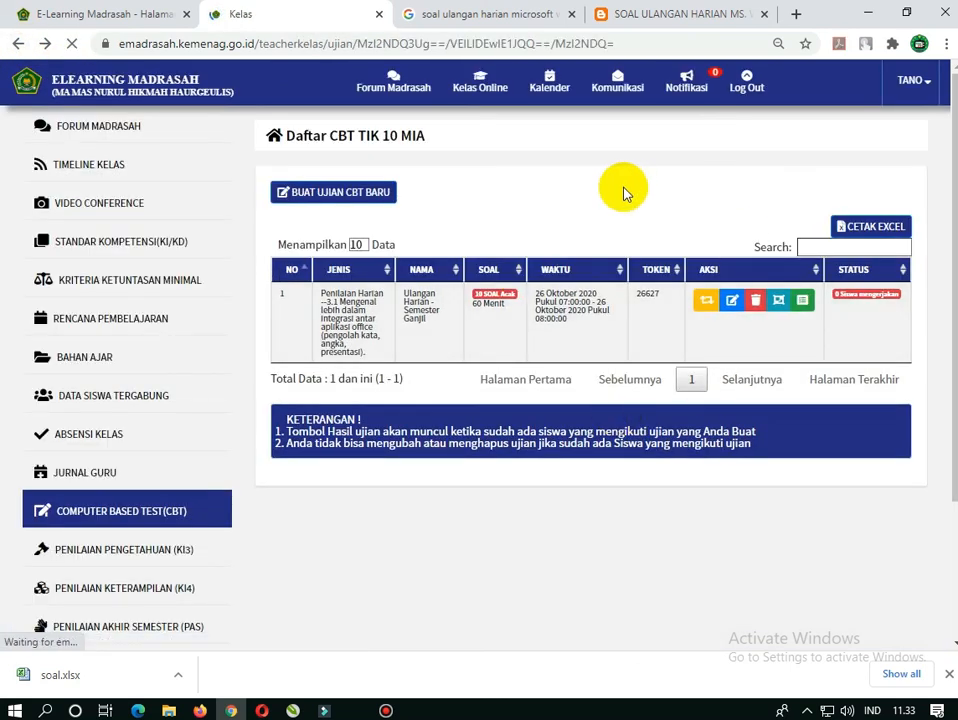